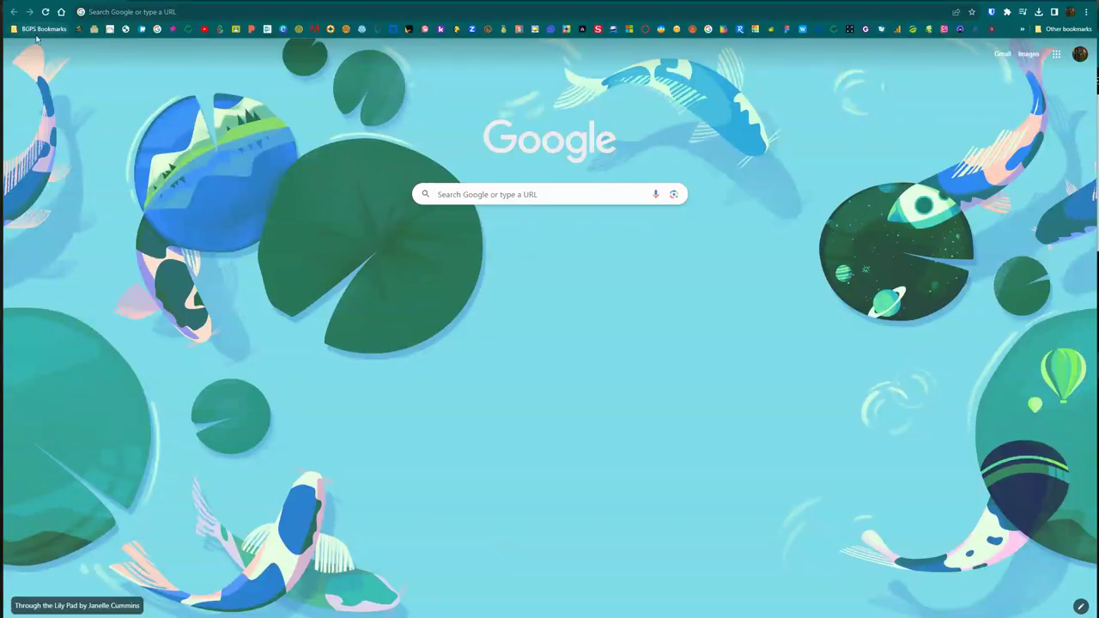
# Open the BGPS Bookmarks folder to list its links, including Clever BGPS Sign-In.
pyautogui.click(39, 30)
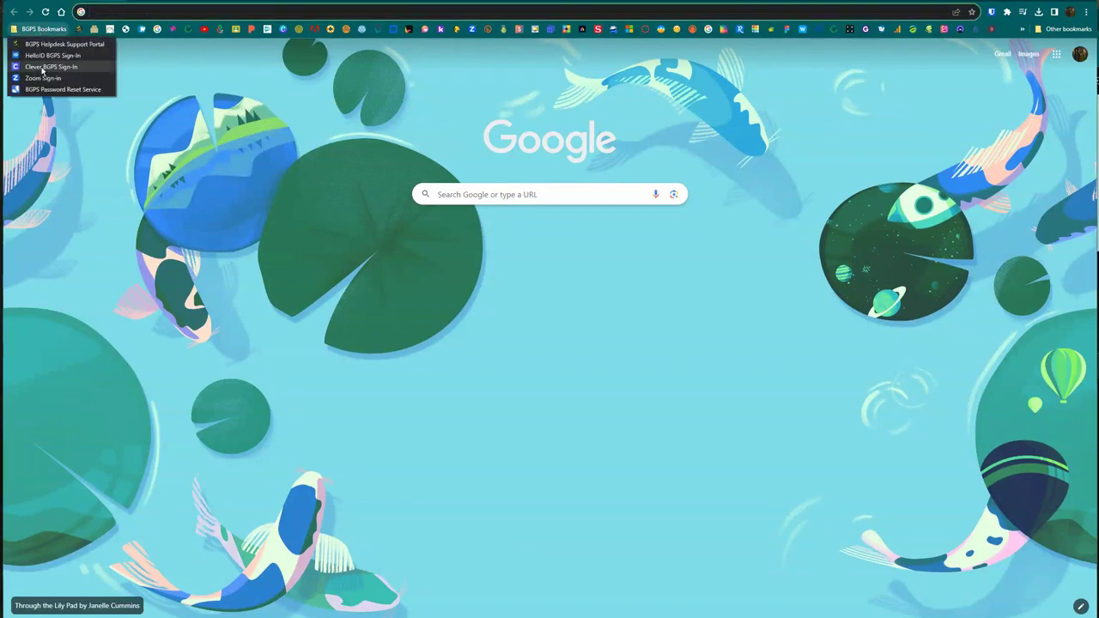
# Go to Clever BGPS Sign-In and launch Savvas EasyBridge from Favorites.
pyautogui.click(43, 65)
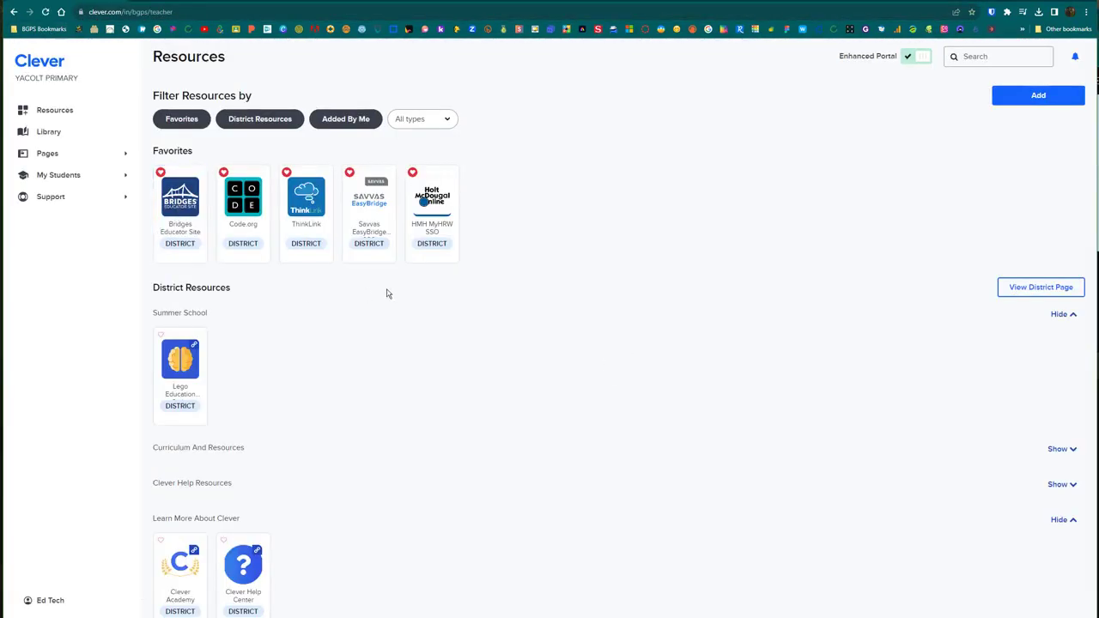
pyautogui.click(364, 217)
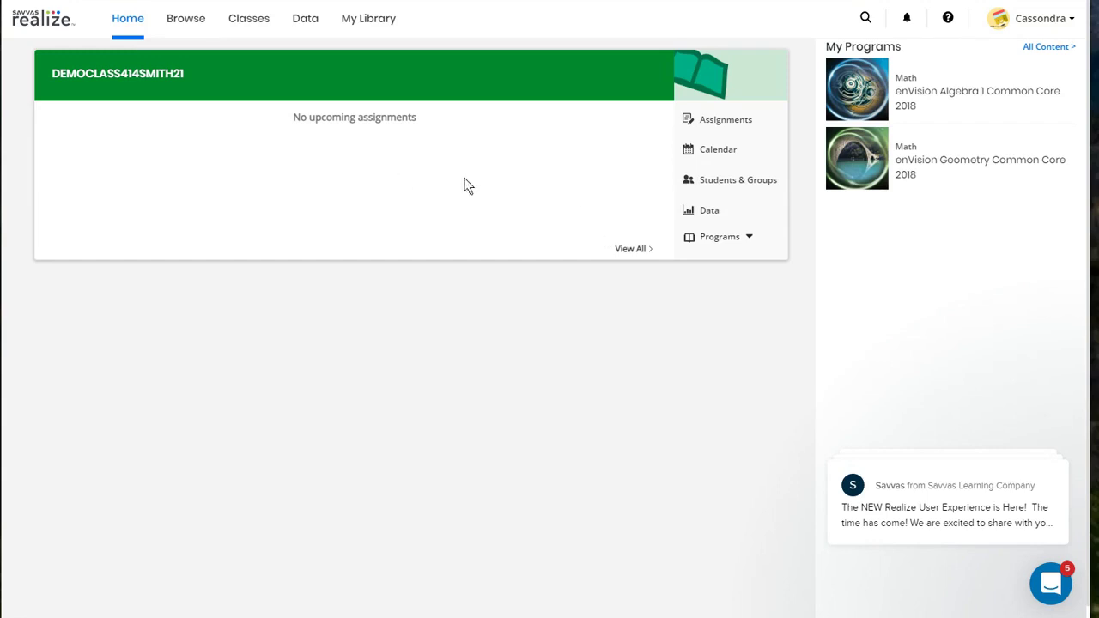
# Open enVision Geometry Common Core 2018 and browse its topics down to Benchmark Test 1.
pyautogui.click(933, 155)
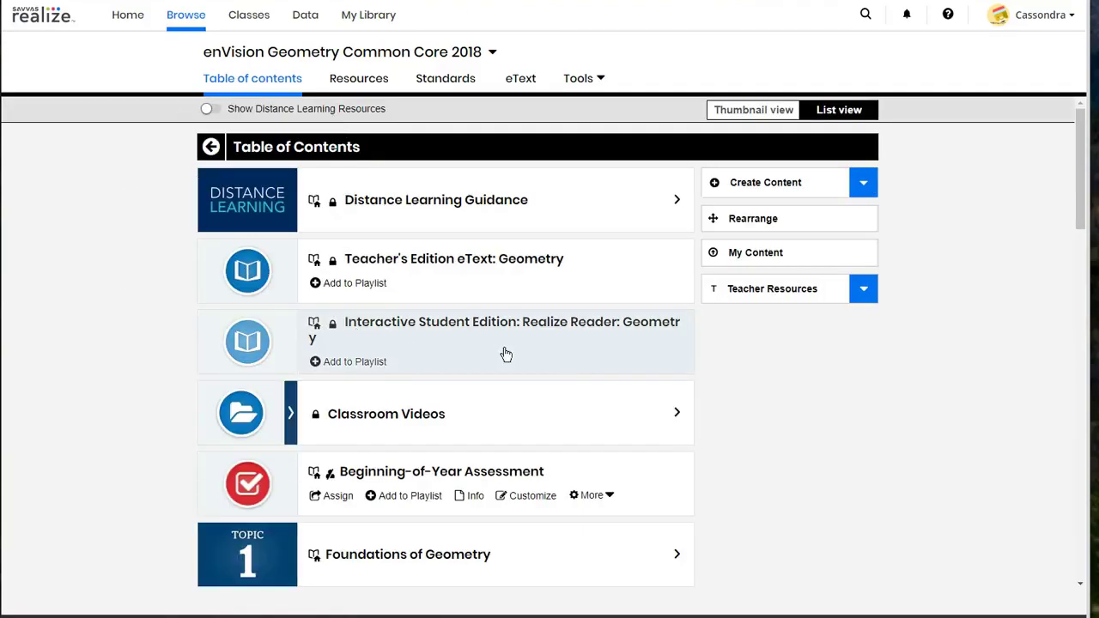
pyautogui.scroll(-2, 539, 350)
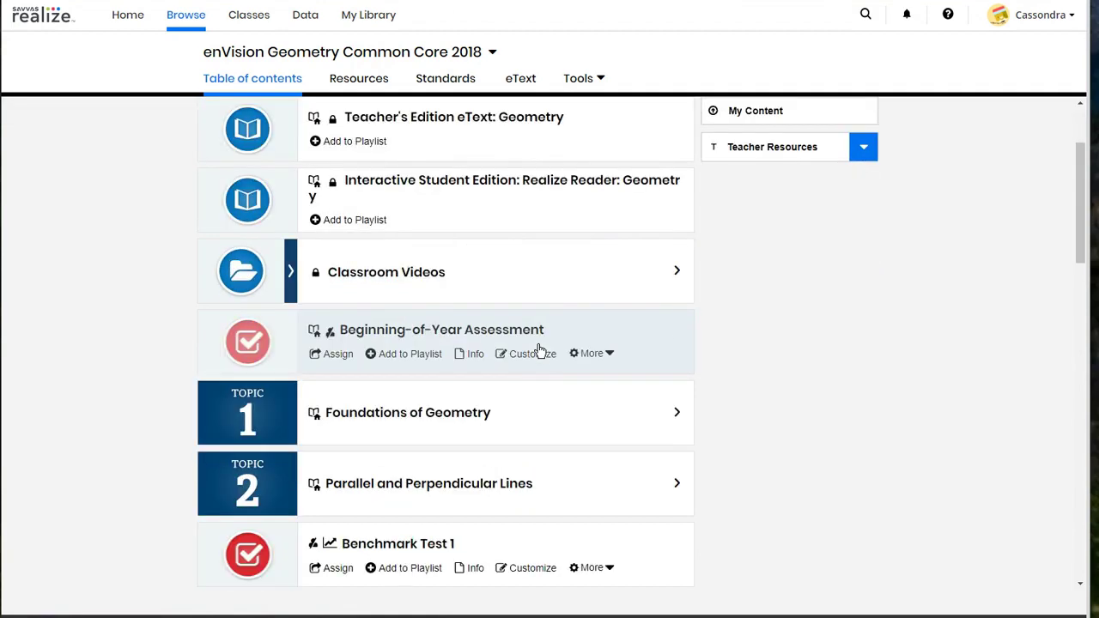
pyautogui.scroll(-1, 539, 350)
pyautogui.scroll(-1, 539, 350)
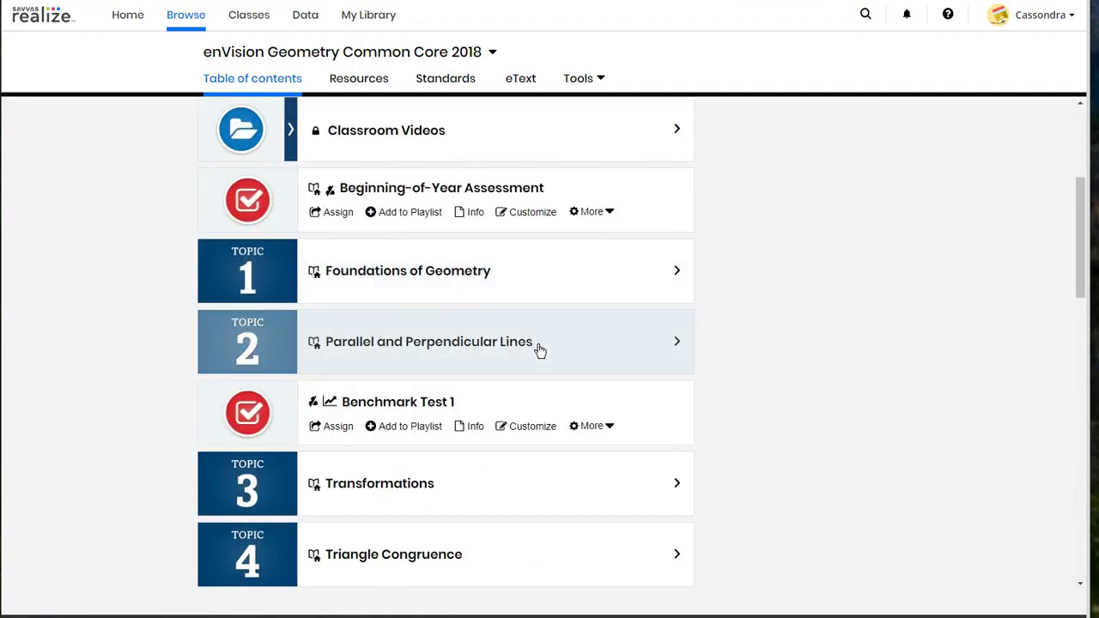
pyautogui.scroll(-1, 539, 350)
pyautogui.scroll(2, 540, 350)
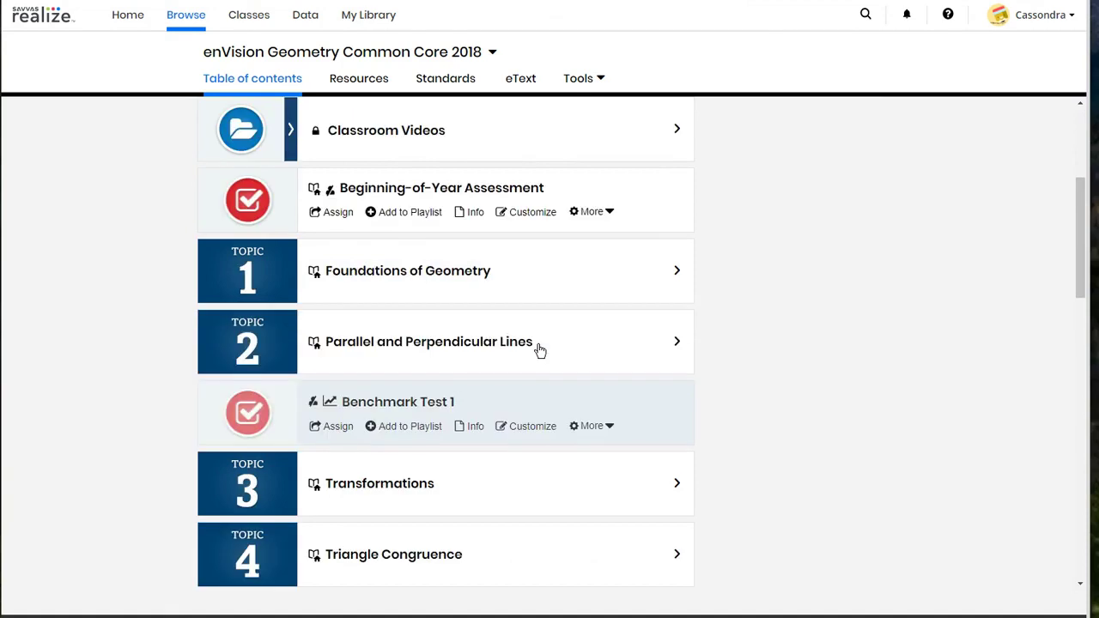
pyautogui.scroll(1, 534, 344)
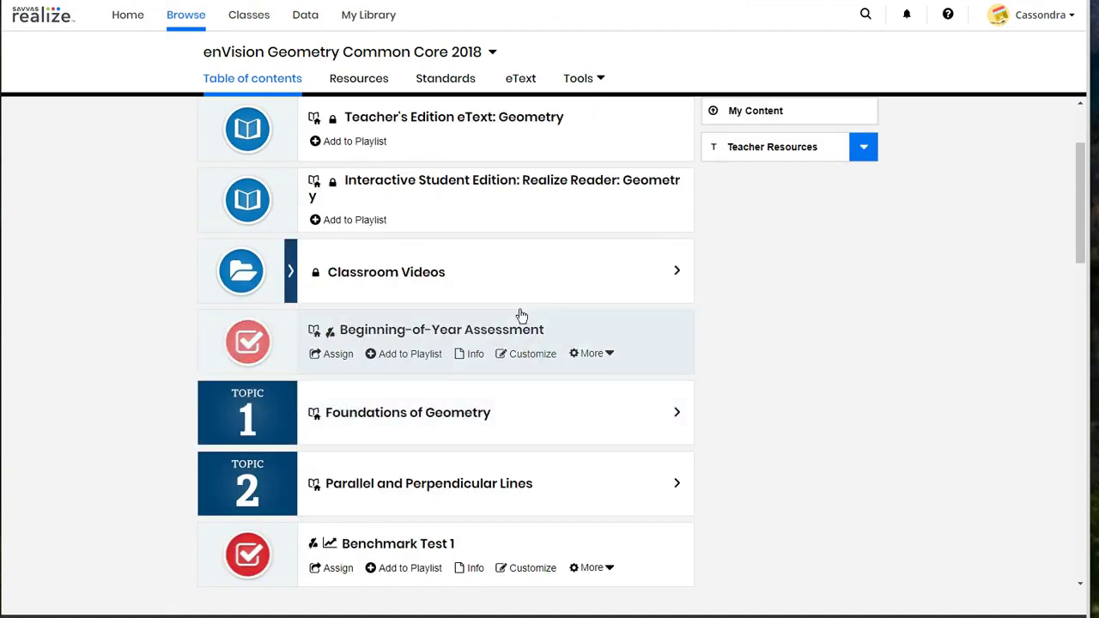
# Schedule the Beginning-of-Year Assessment from 09/01 to 09/03 with first-week completion instructions.
pyautogui.click(336, 354)
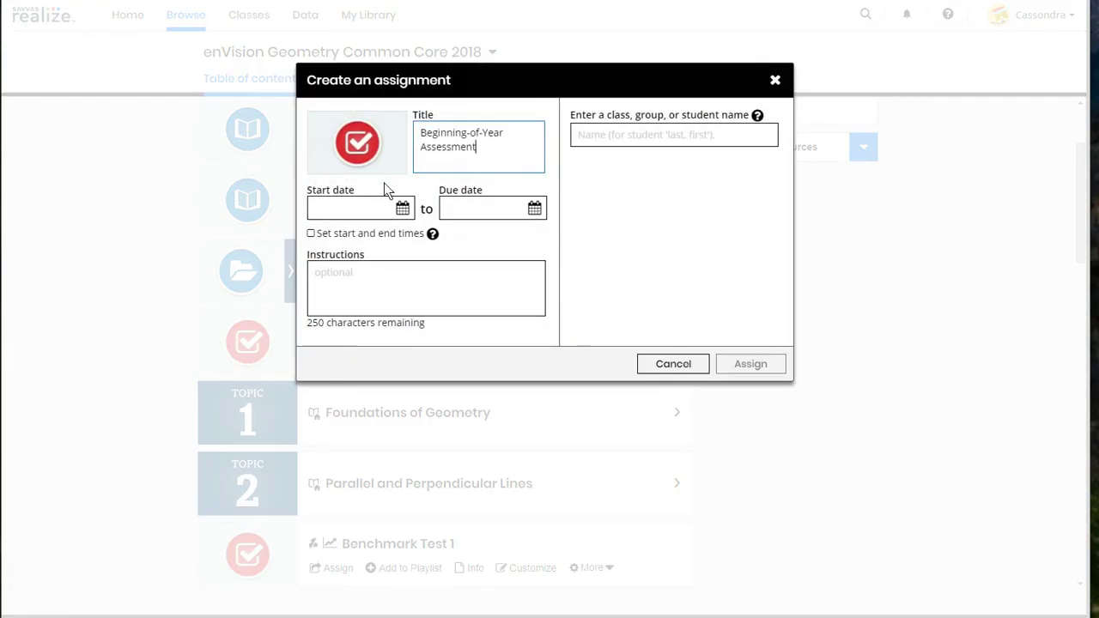
pyautogui.click(347, 209)
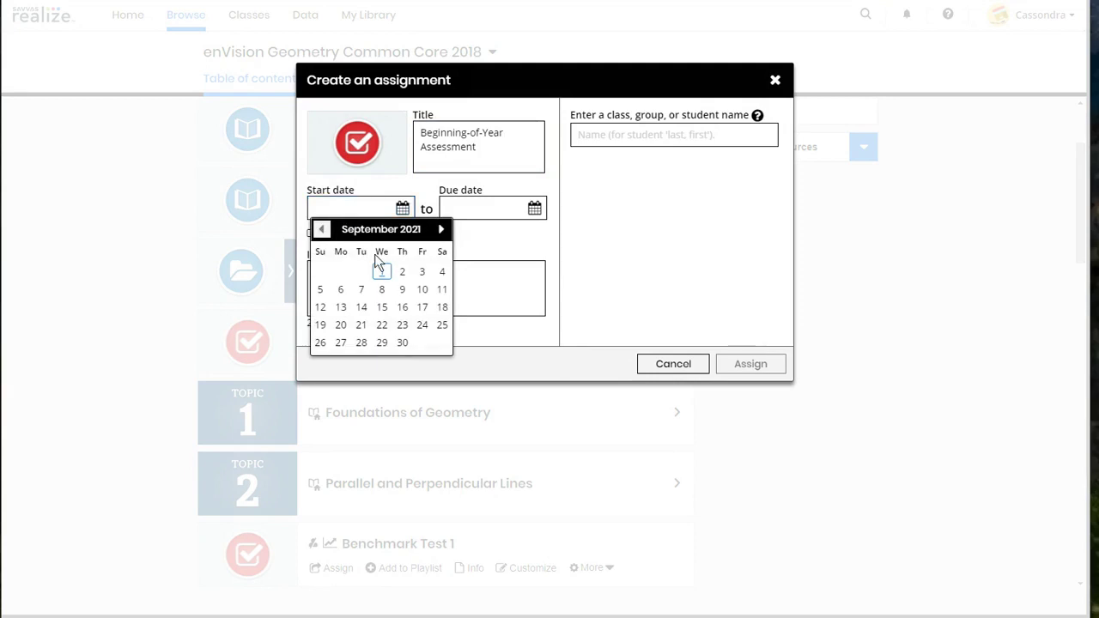
pyautogui.click(382, 273)
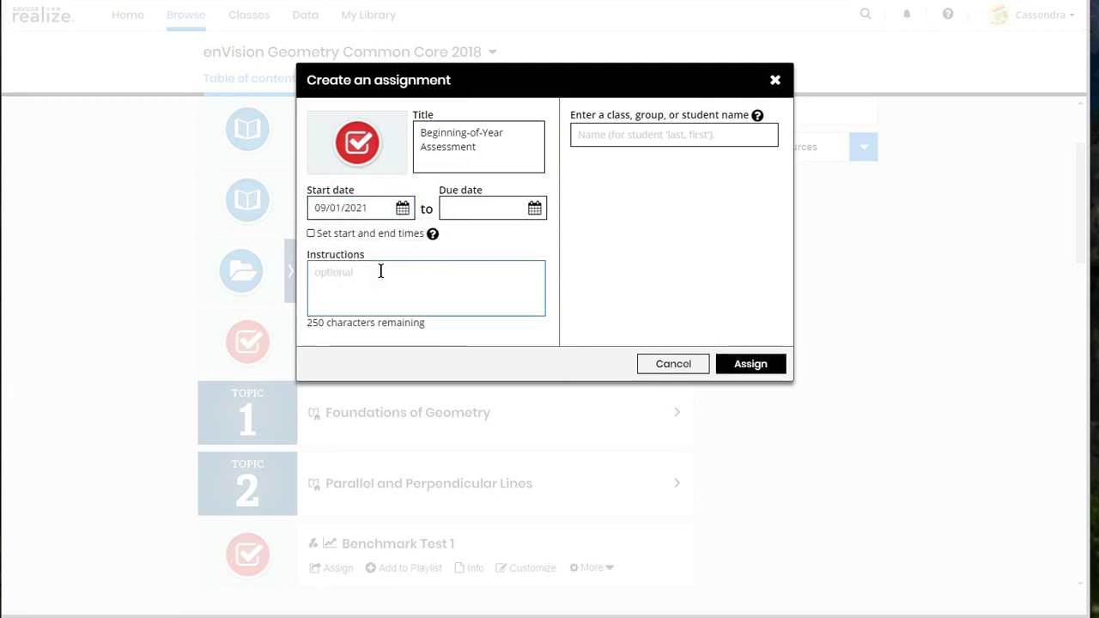
pyautogui.click(534, 210)
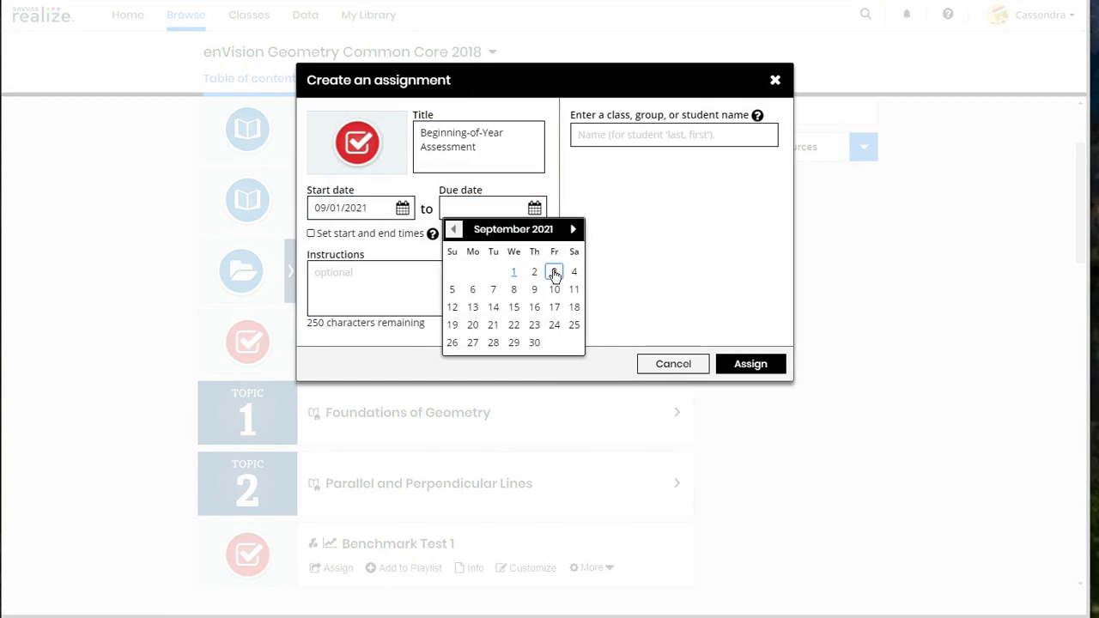
pyautogui.click(554, 272)
pyautogui.click(405, 294)
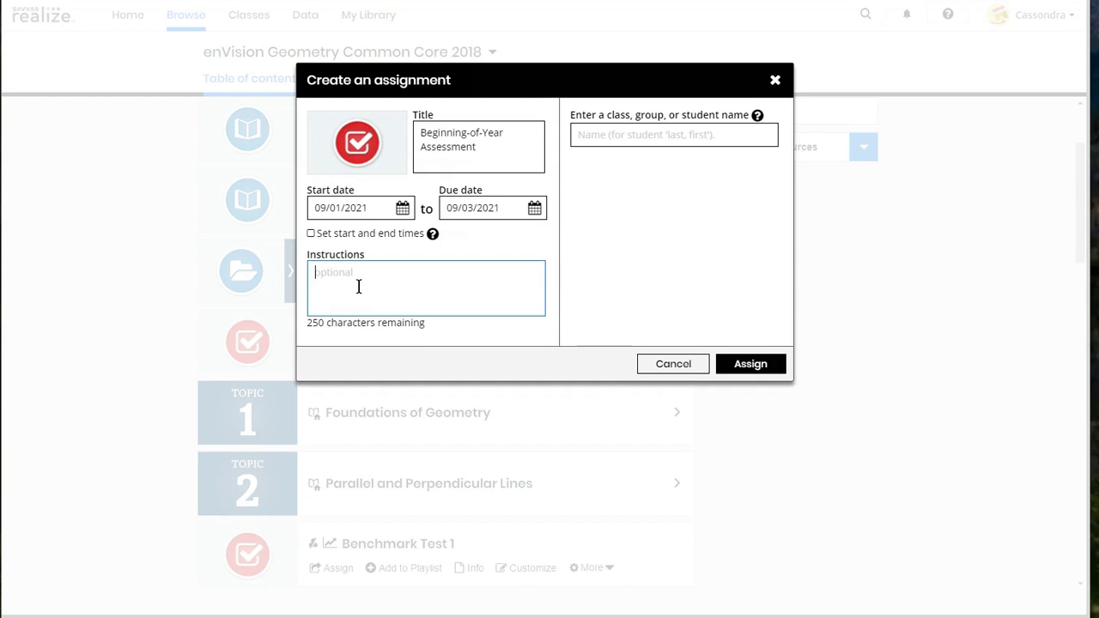
pyautogui.write('Complete this assessment')
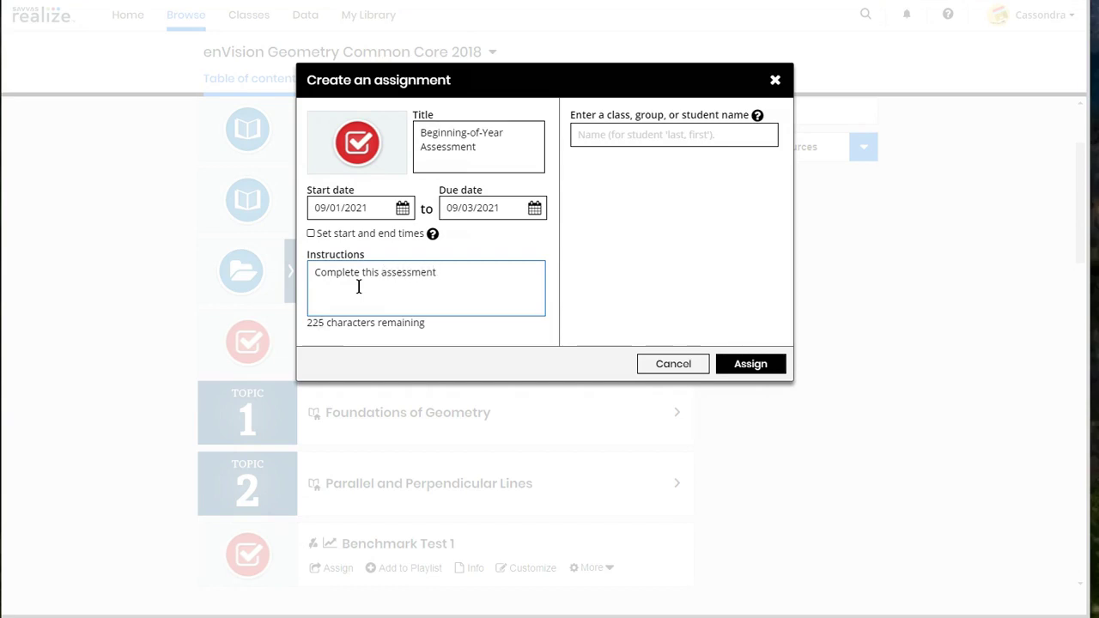
pyautogui.write(' by the end of our first week')
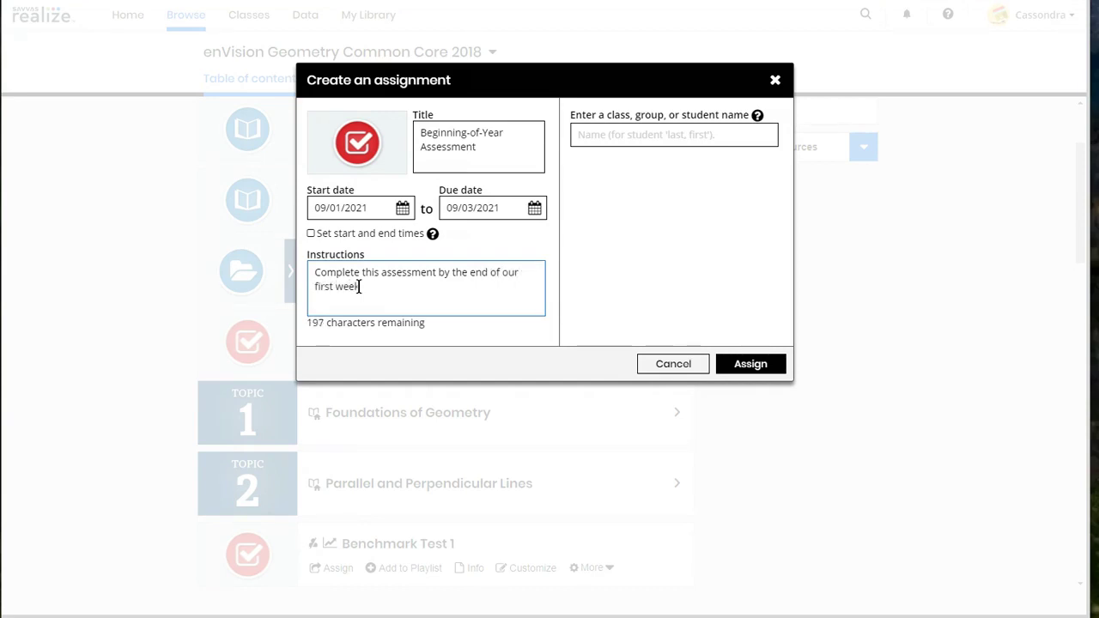
pyautogui.scroll(-1, 359, 287)
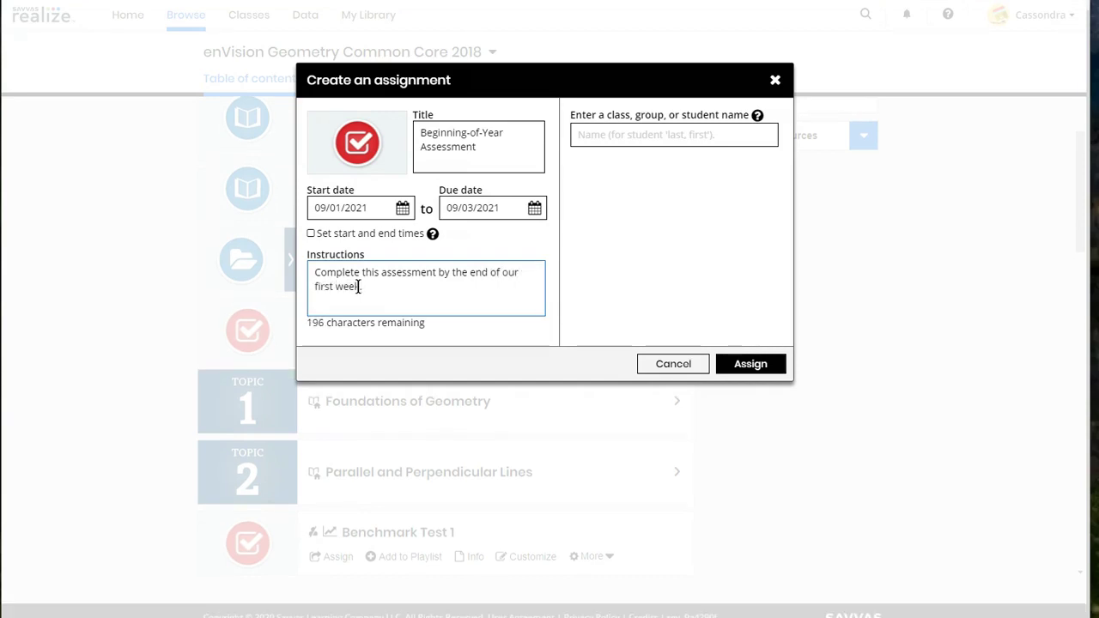
pyautogui.scroll(1, 360, 287)
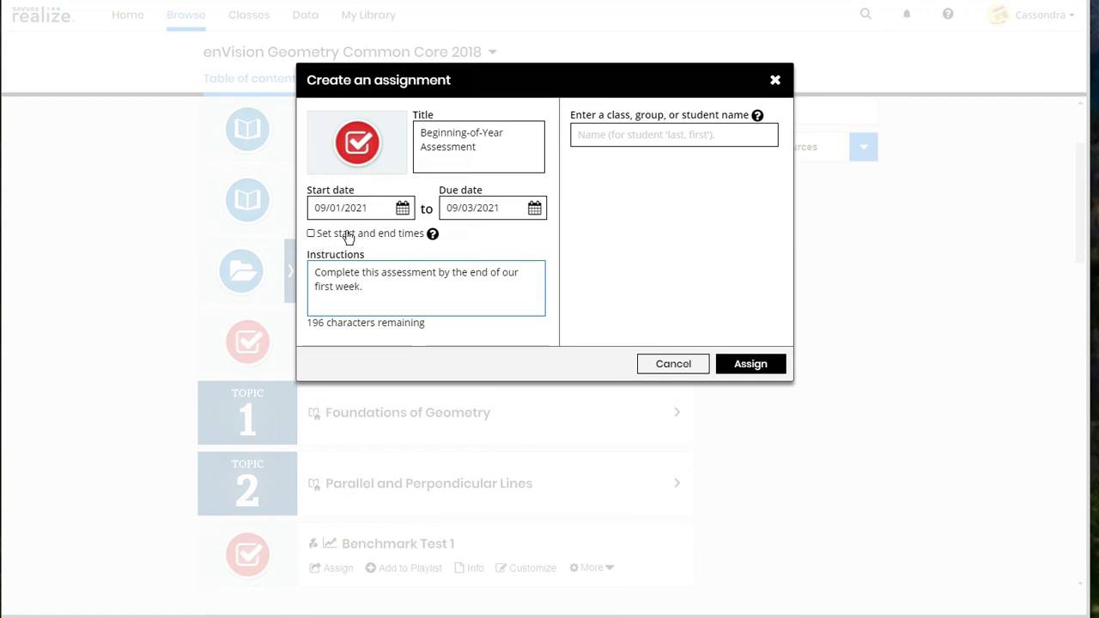
# Review the 12:00 pm start and 11:59 pm due times, then turn specific times off.
pyautogui.click(311, 233)
pyautogui.click(462, 255)
pyautogui.click(458, 212)
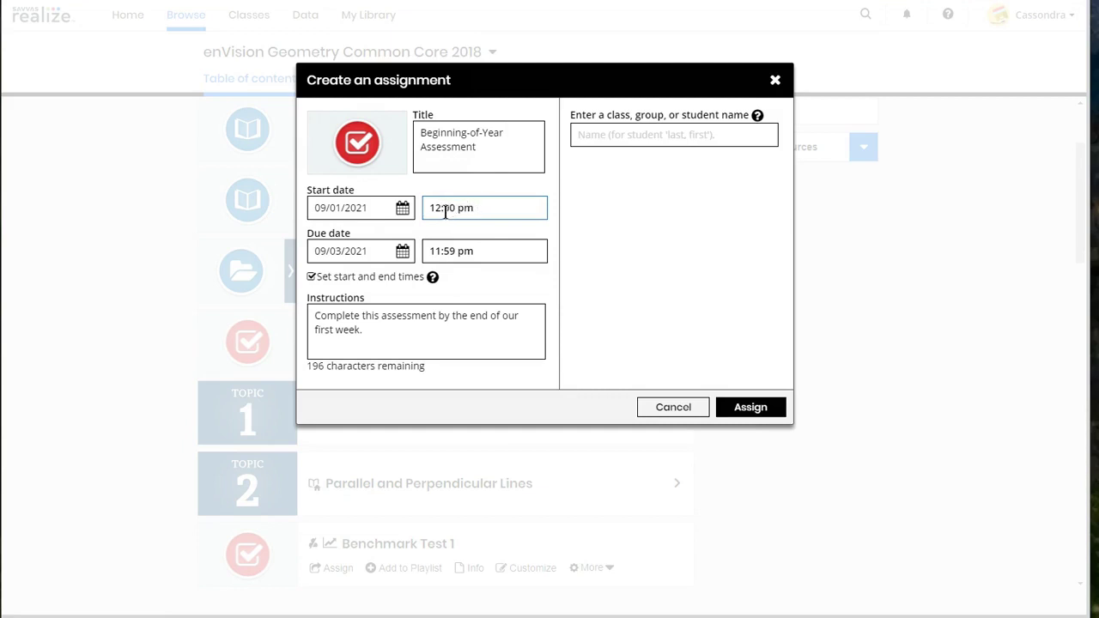
pyautogui.click(437, 253)
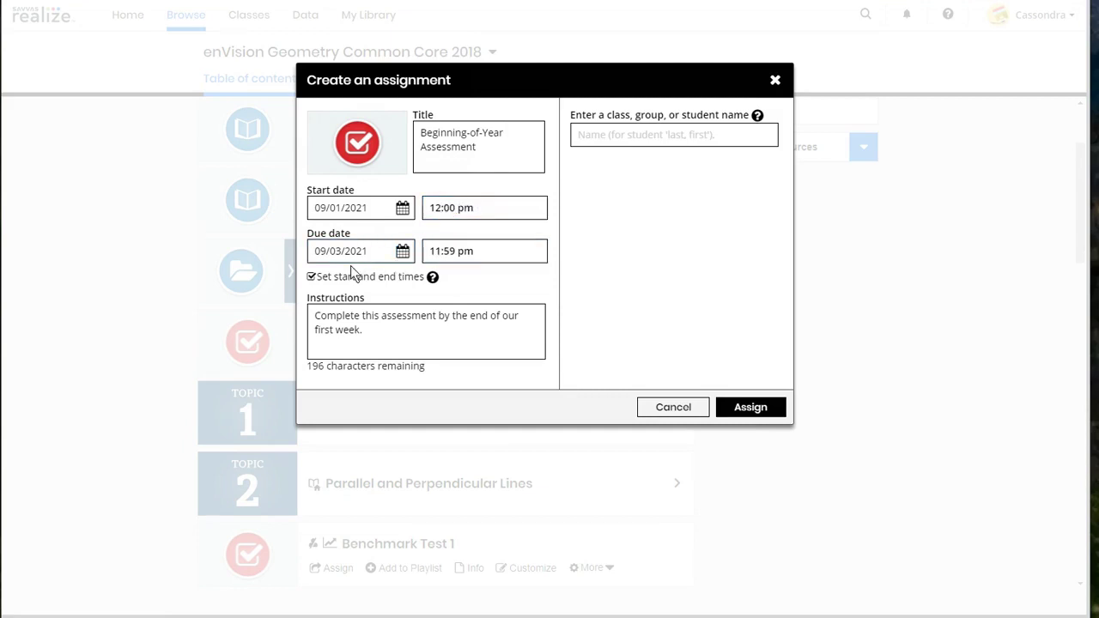
pyautogui.click(310, 276)
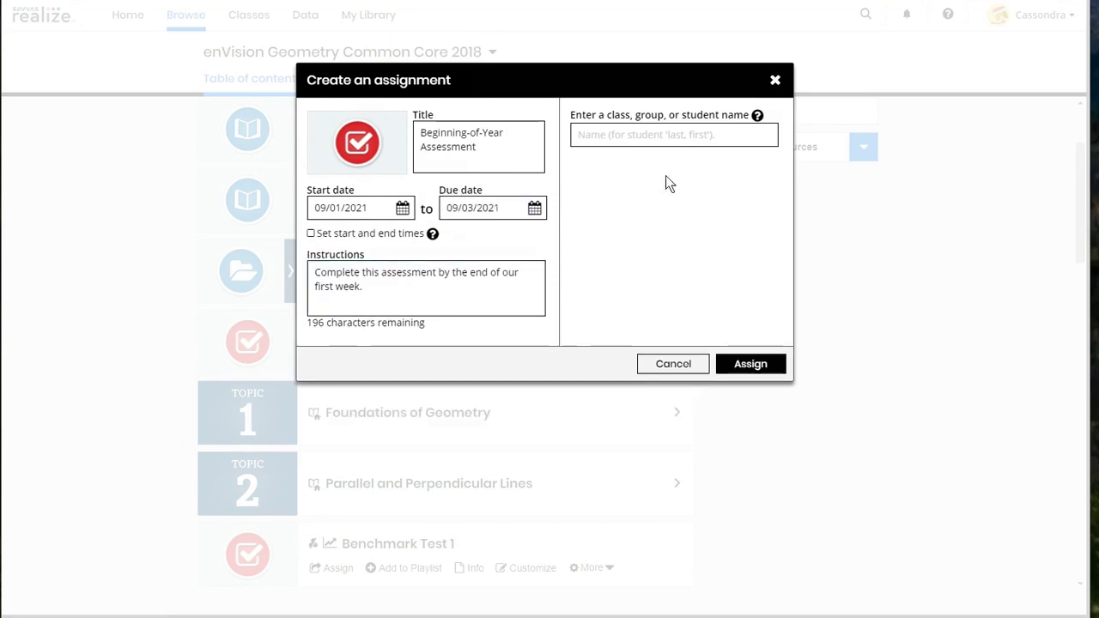
# Add the demo class as recipient and create the assessment assignment.
pyautogui.click(643, 135)
pyautogui.write('d')
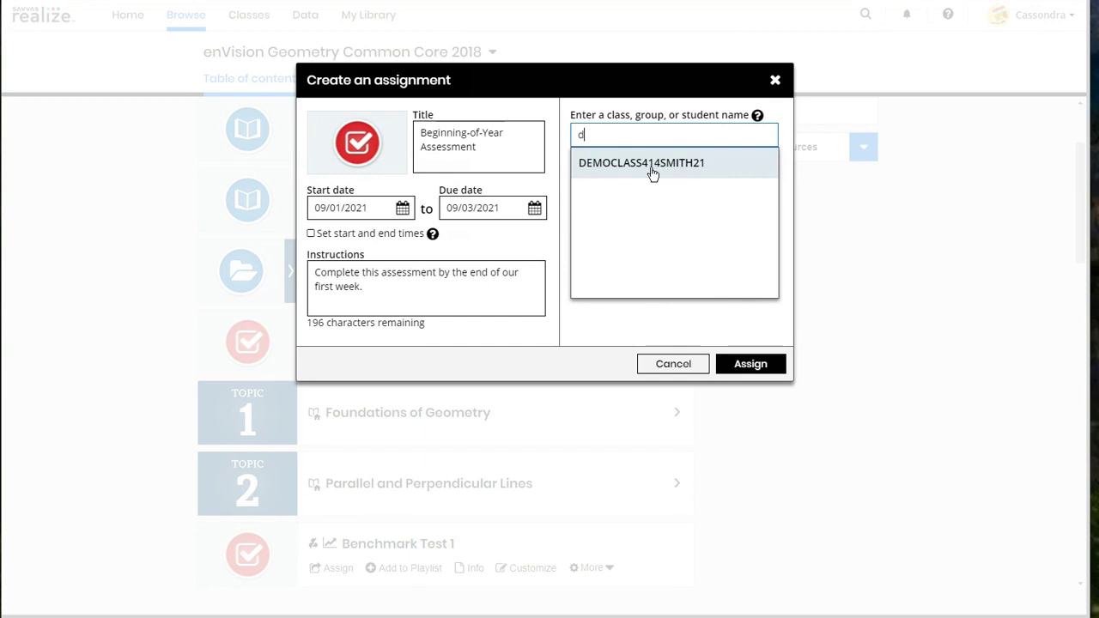
pyautogui.click(698, 172)
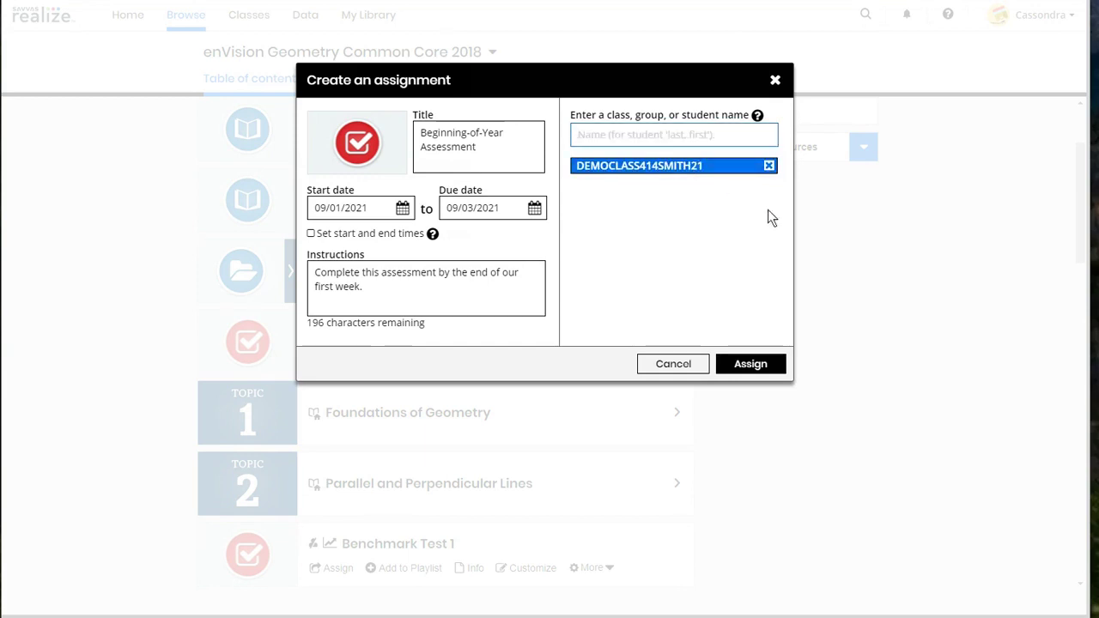
pyautogui.click(747, 365)
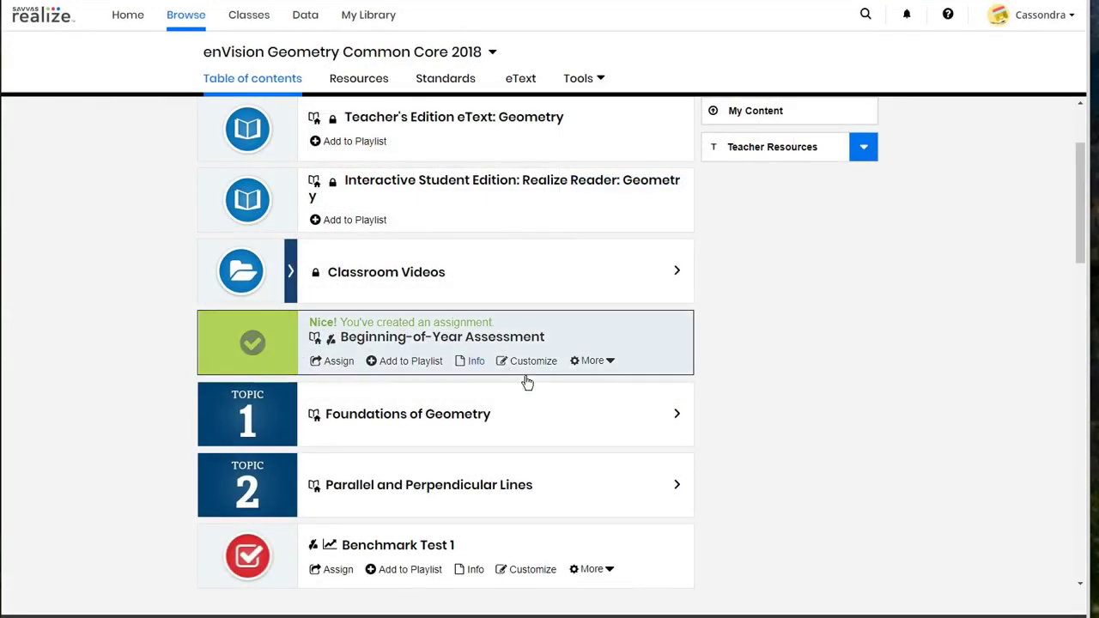
# Open Topic 1 Foundations of Geometry and scan its lessons.
pyautogui.click(674, 415)
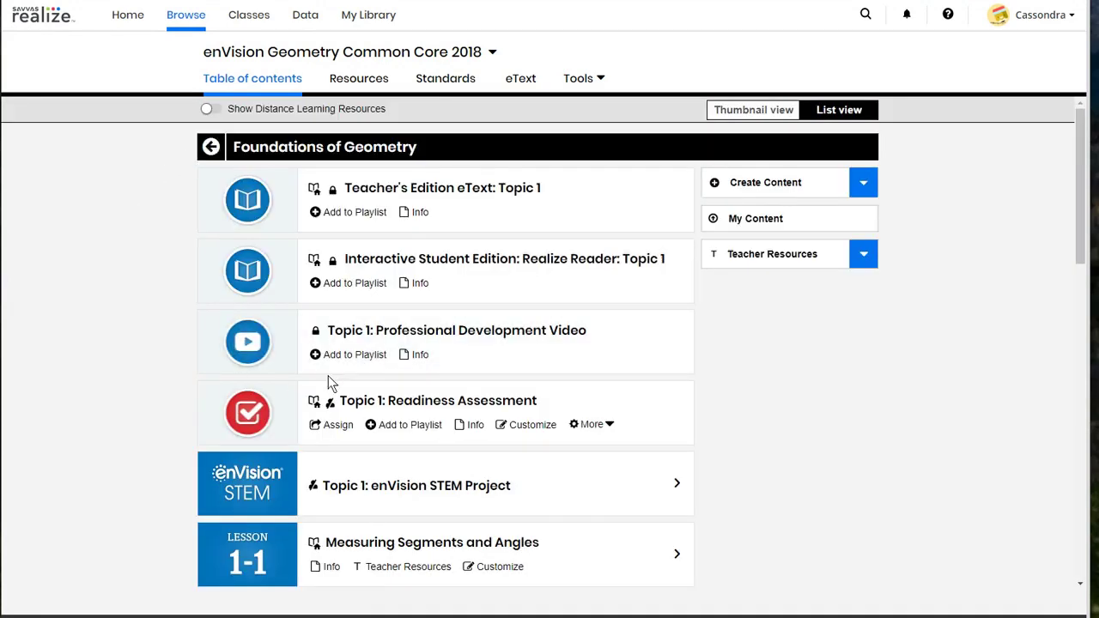
pyautogui.scroll(-4, 328, 383)
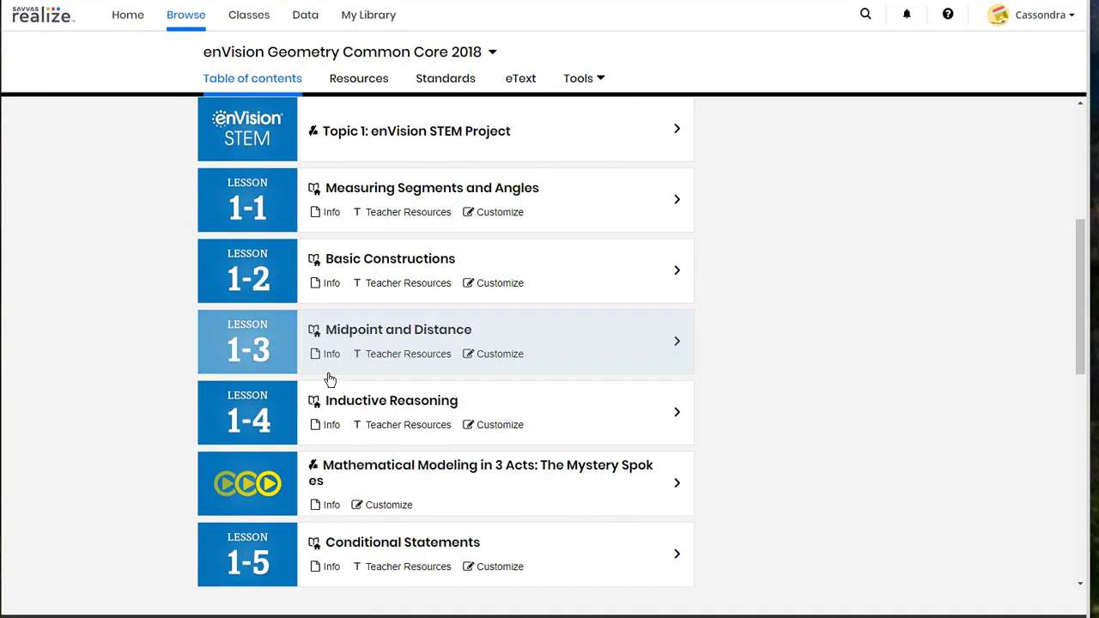
pyautogui.scroll(-3, 329, 379)
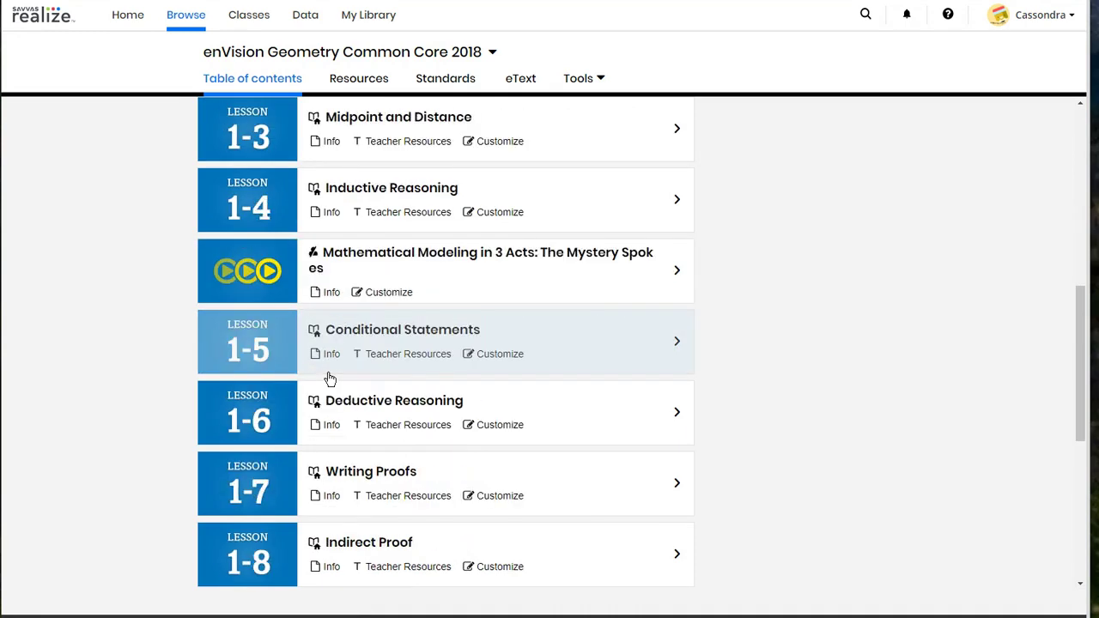
pyautogui.scroll(3, 330, 378)
pyautogui.scroll(2, 329, 379)
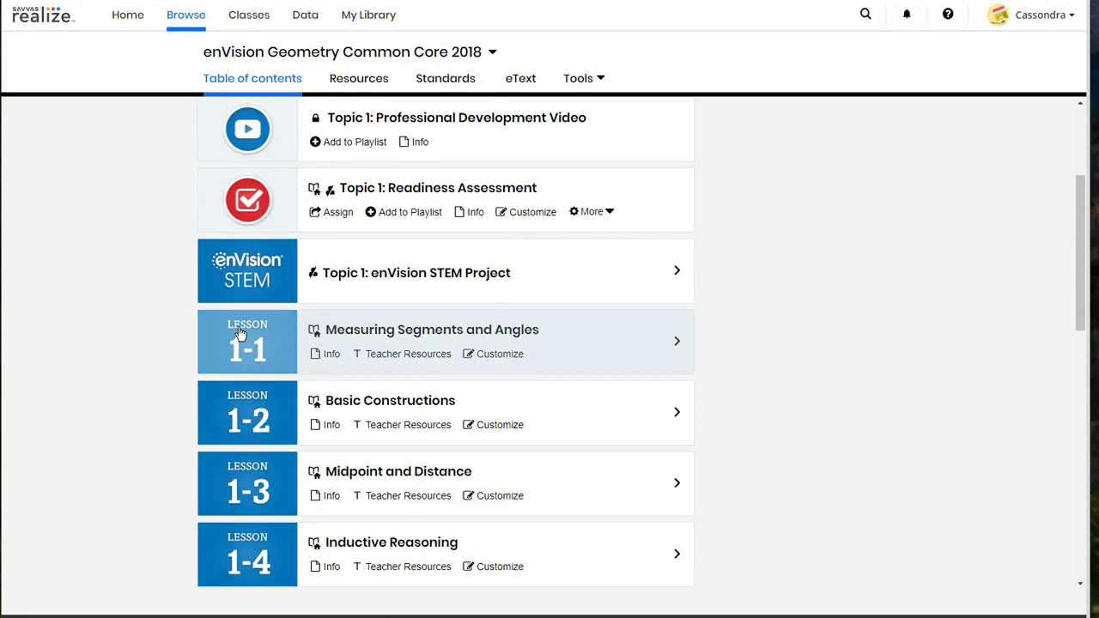
# Open Lesson 1-1 Measuring Segments and Angles and select all its resources.
pyautogui.click(326, 373)
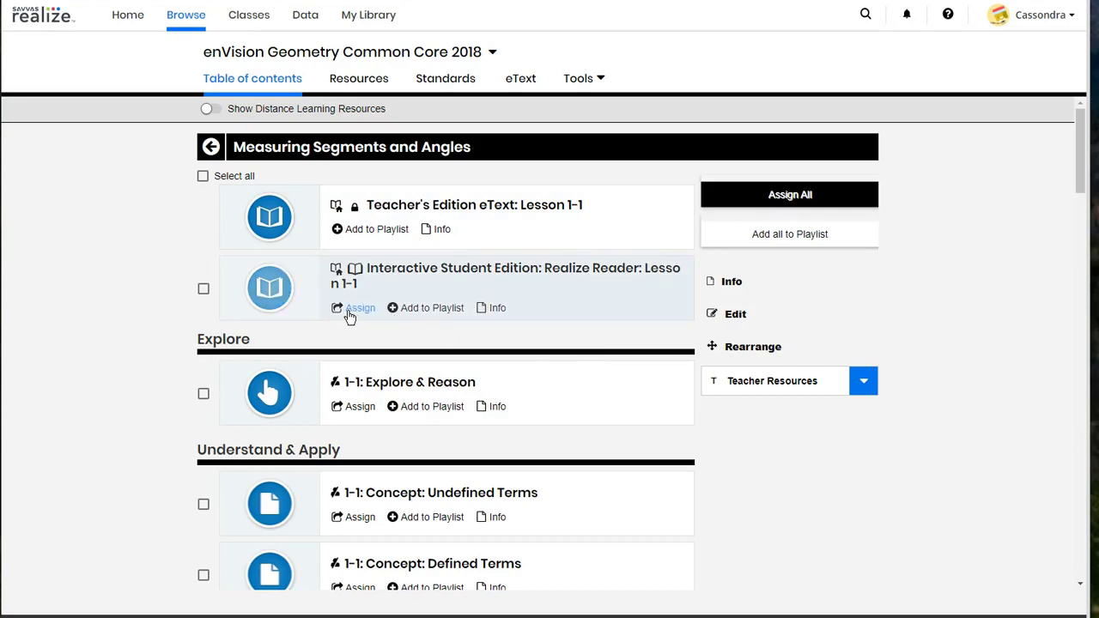
pyautogui.click(204, 177)
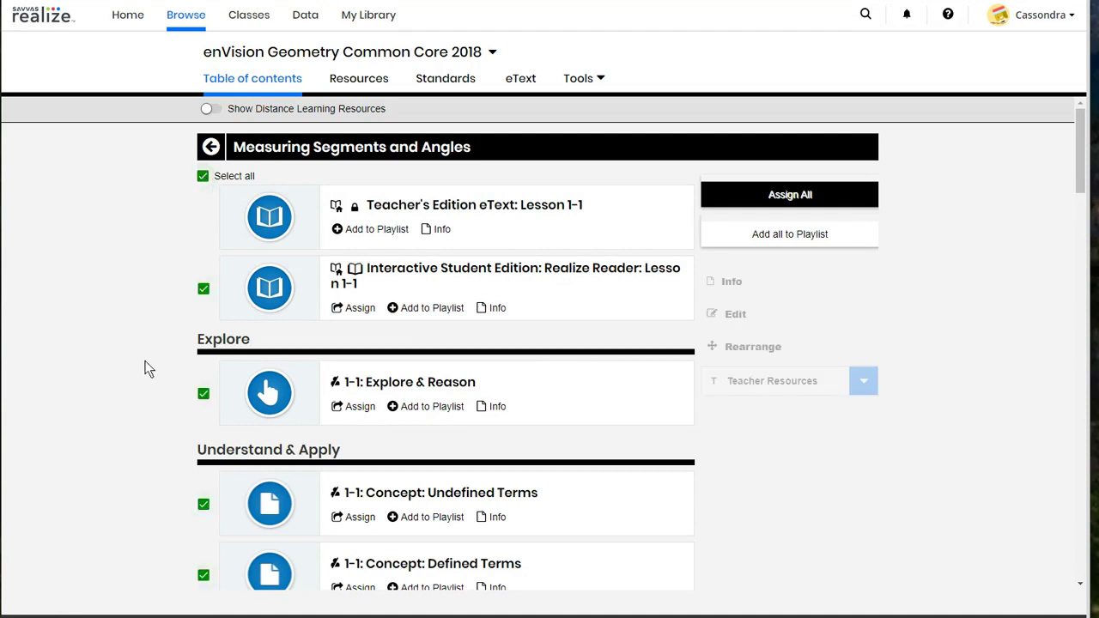
pyautogui.scroll(-5, 608, 352)
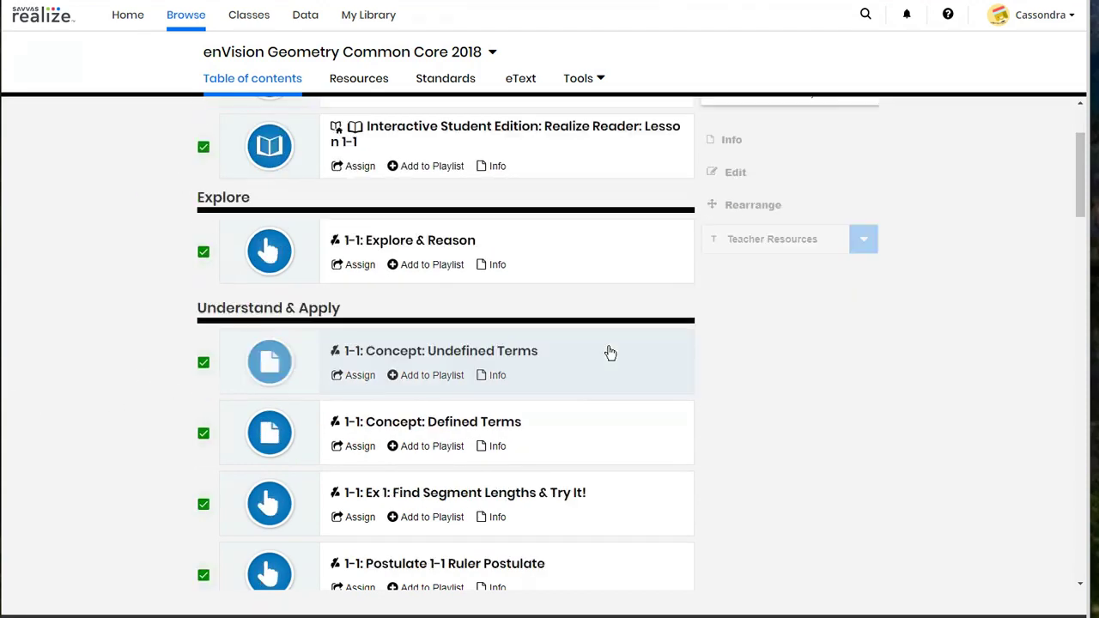
pyautogui.scroll(-5, 610, 353)
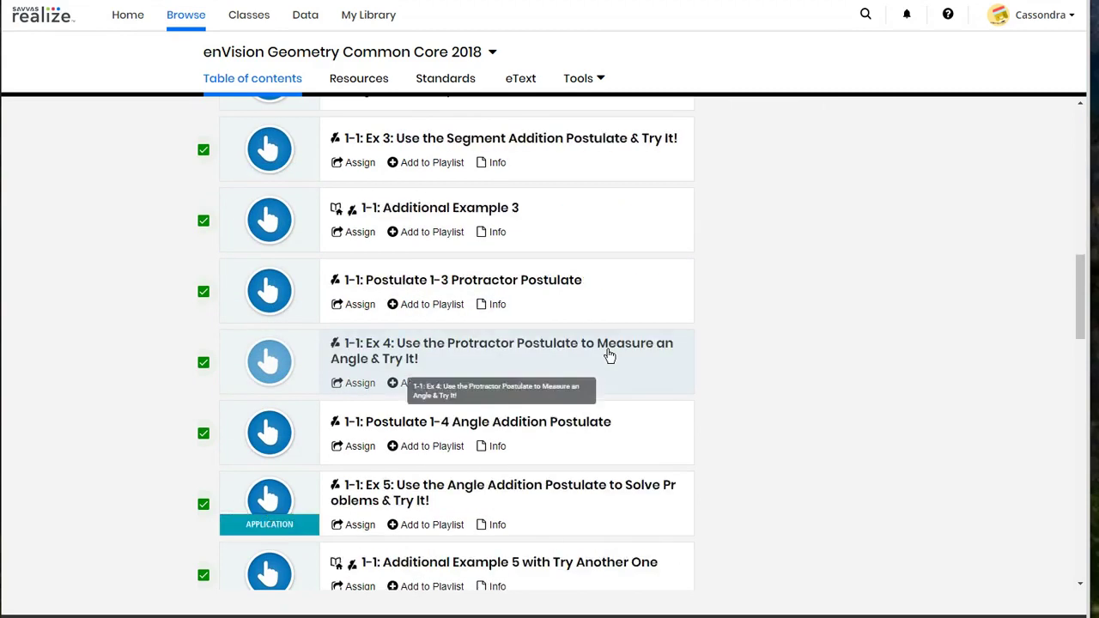
pyautogui.scroll(-5, 610, 354)
pyautogui.scroll(11, 609, 357)
pyautogui.scroll(4, 608, 360)
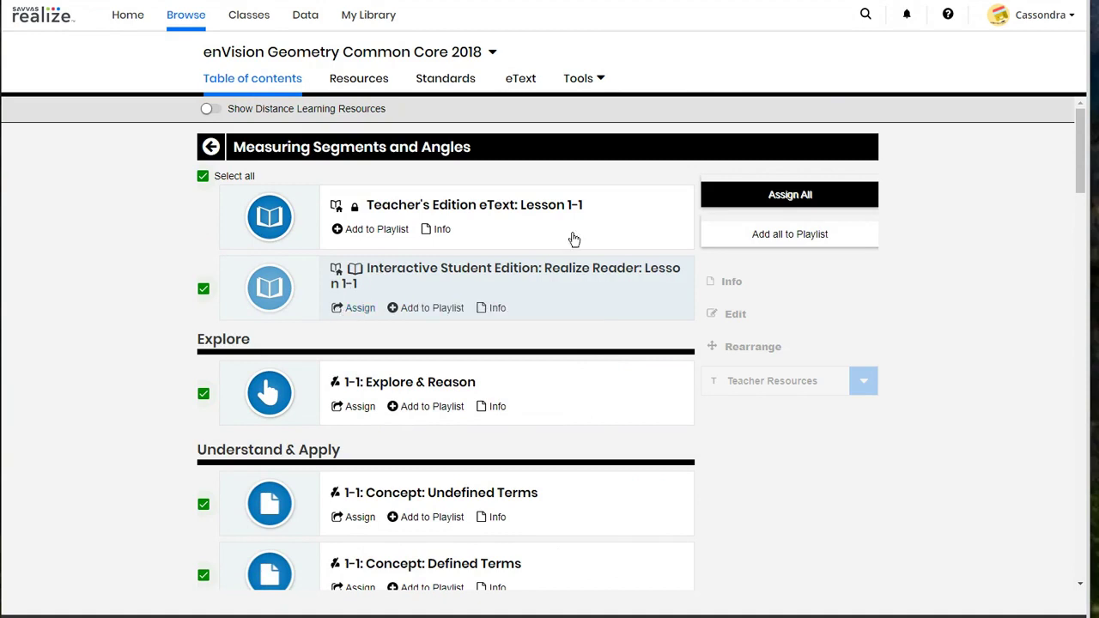
# Assign all Lesson 1-1 resources to the demo class, starting 09/06 and due 09/08.
pyautogui.click(793, 195)
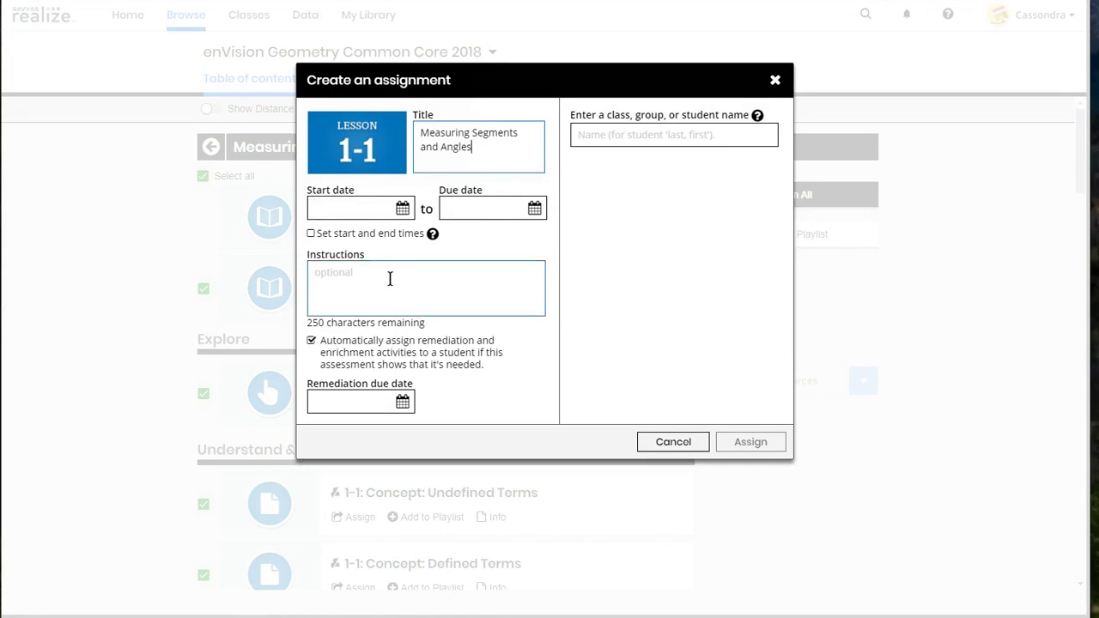
pyautogui.click(403, 209)
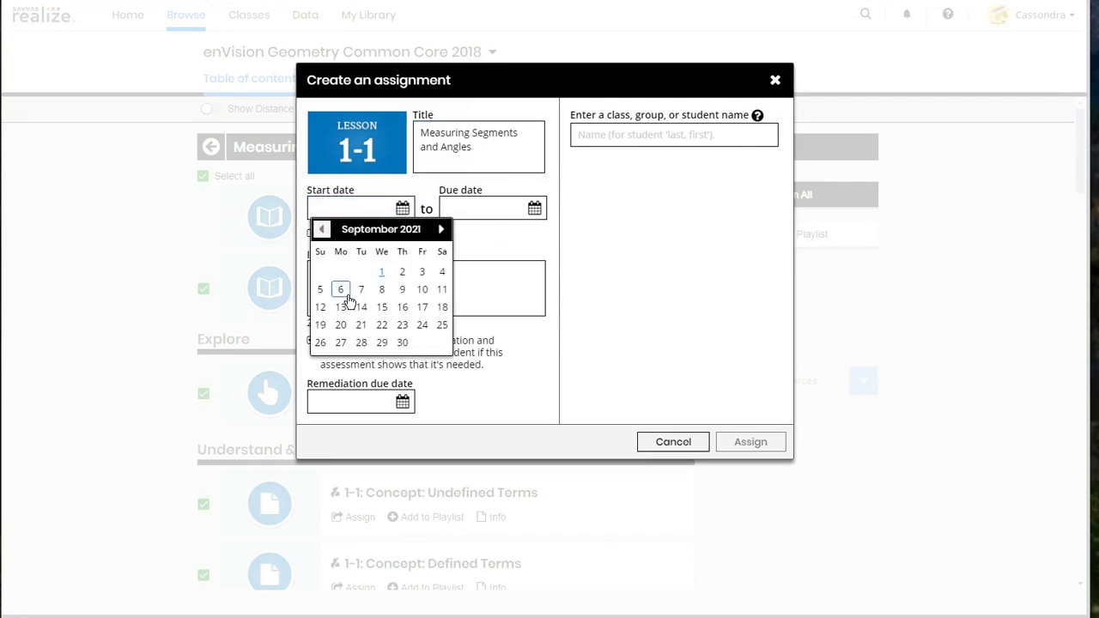
pyautogui.click(341, 290)
pyautogui.click(534, 209)
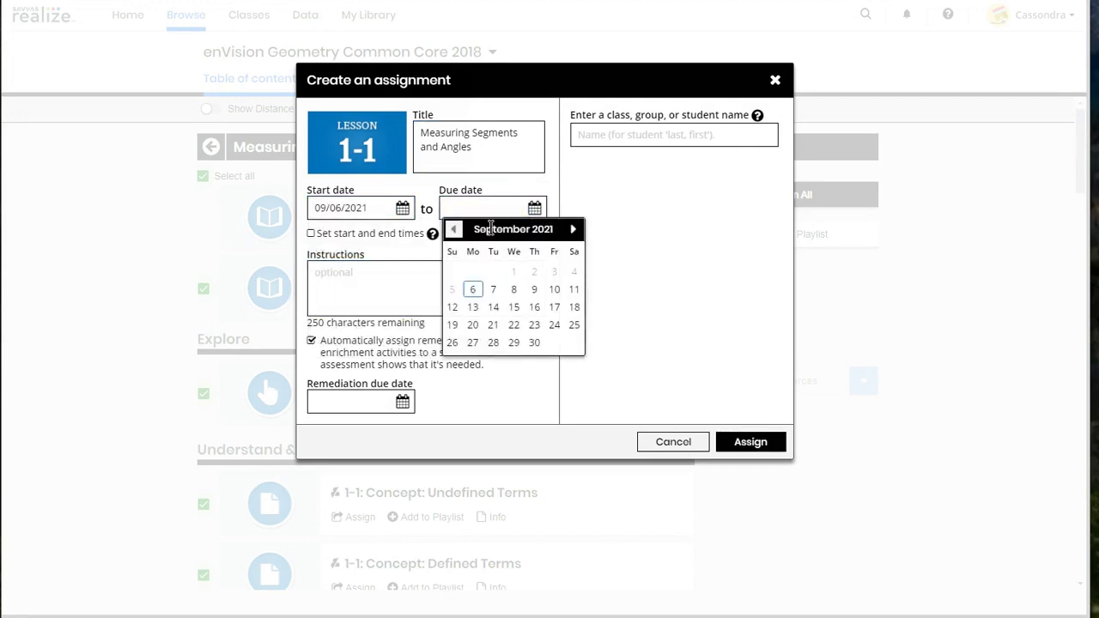
pyautogui.click(513, 290)
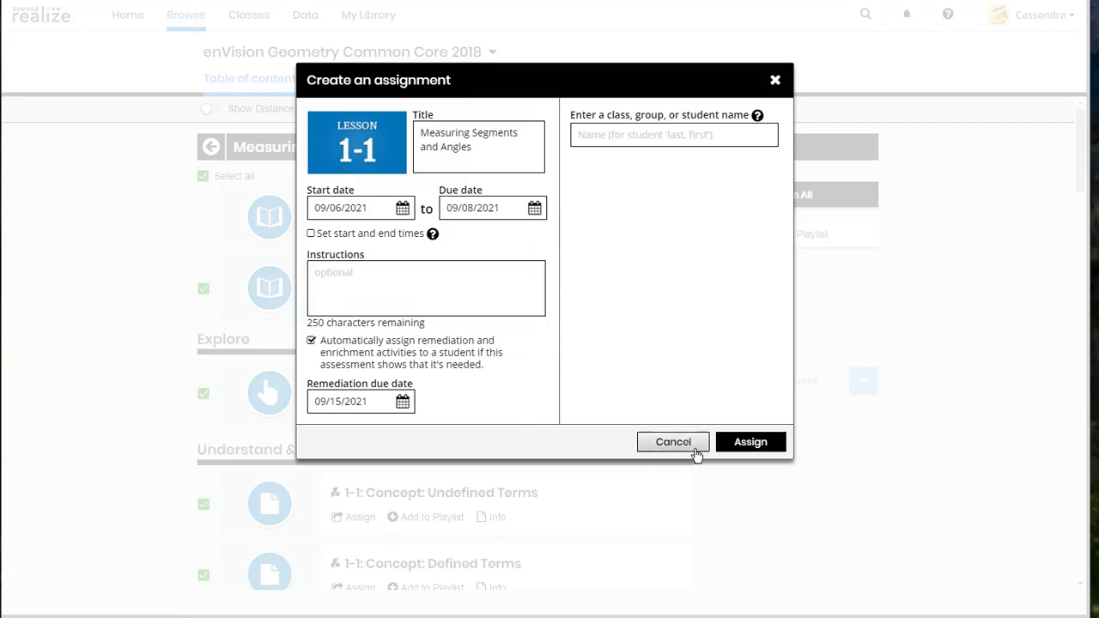
pyautogui.click(692, 137)
pyautogui.click(670, 158)
pyautogui.click(751, 443)
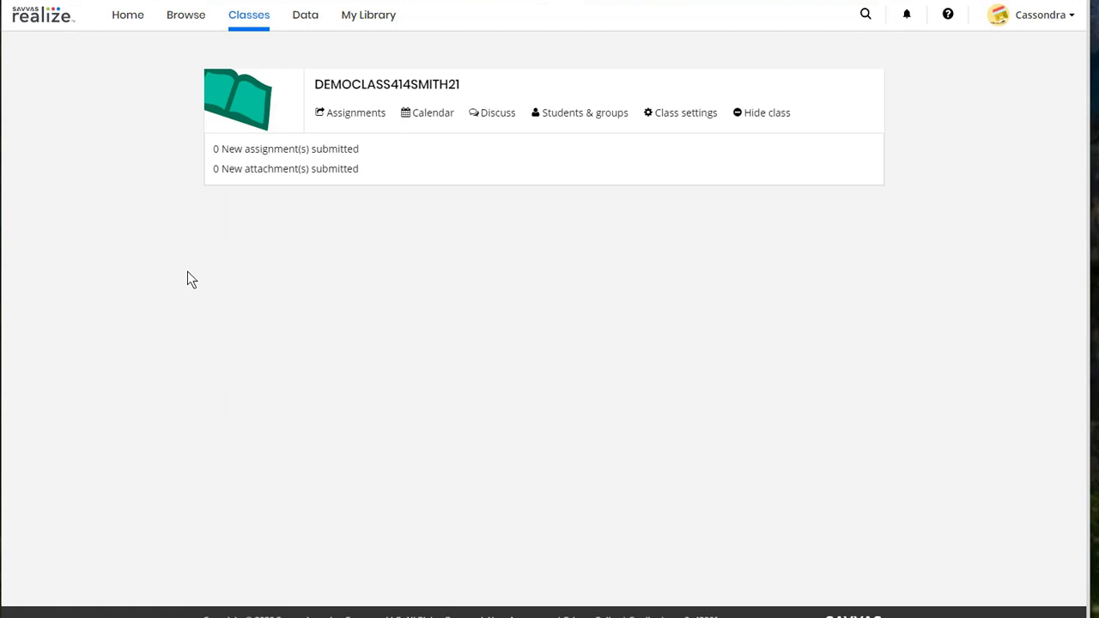
# Show the demo class's assignments and the Measuring Segments and Angles details.
pyautogui.click(339, 114)
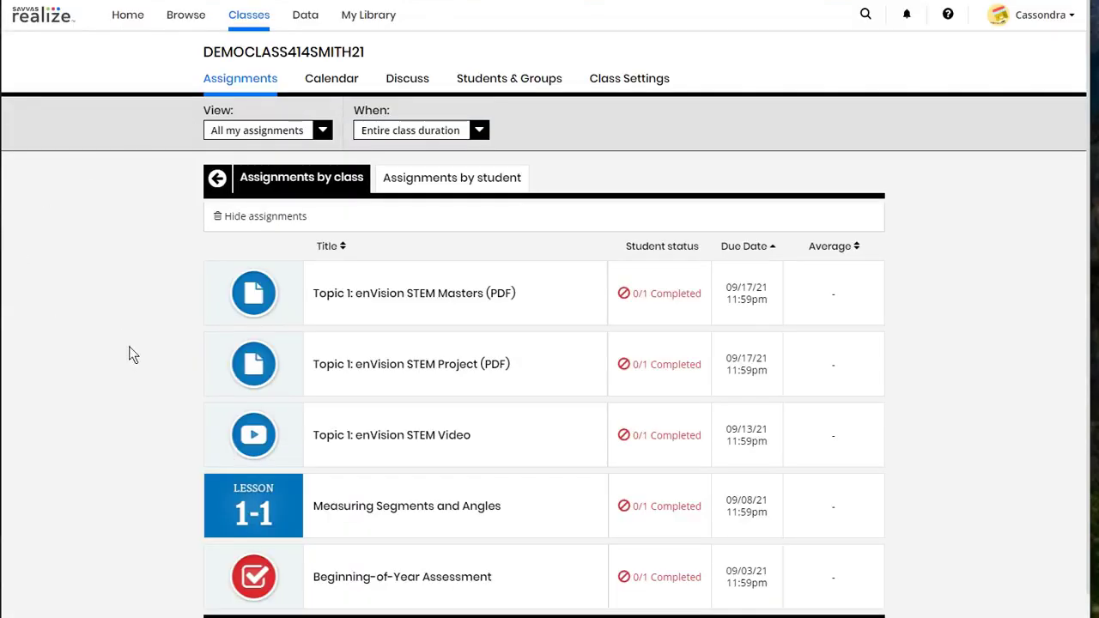
pyautogui.scroll(-1, 165, 395)
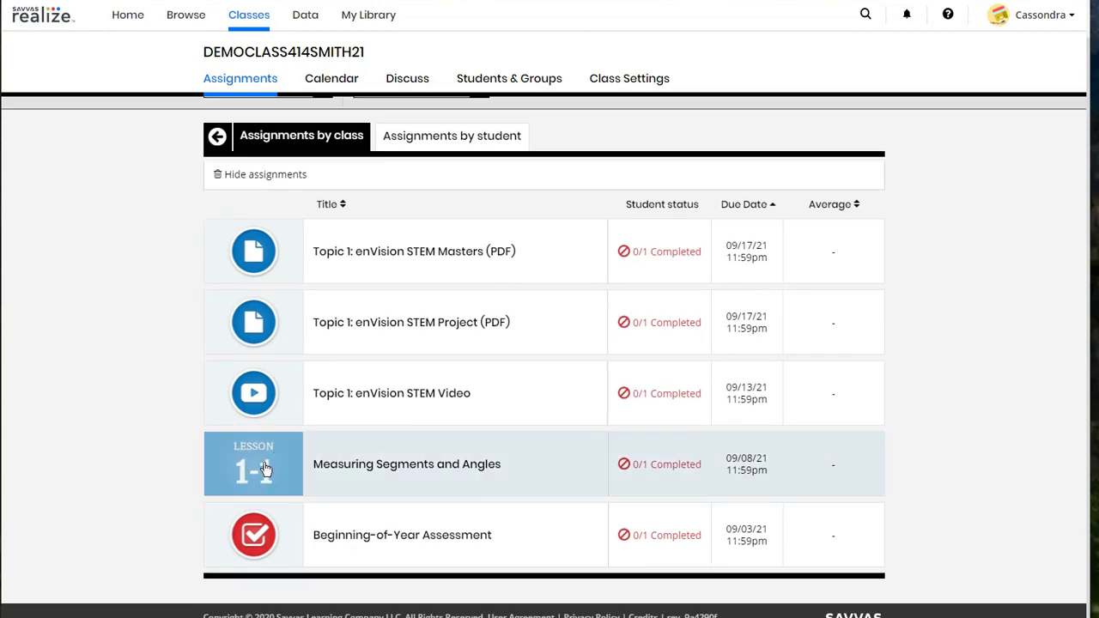
pyautogui.click(341, 468)
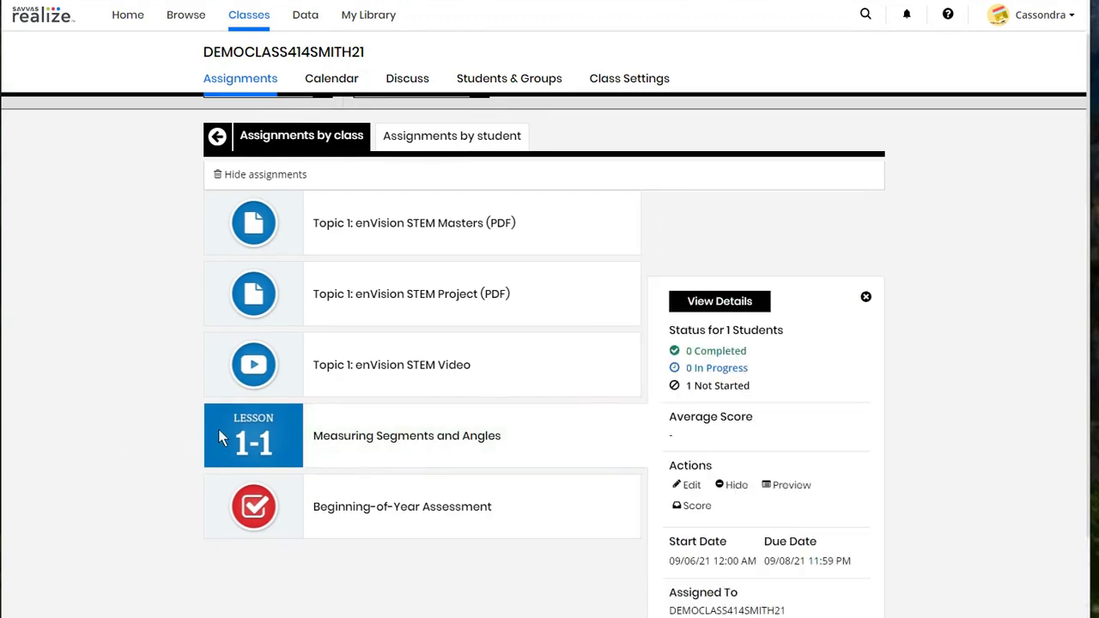
# Preview the Measuring Segments and Angles assignment and review its 31 Not Started items.
pyautogui.click(781, 526)
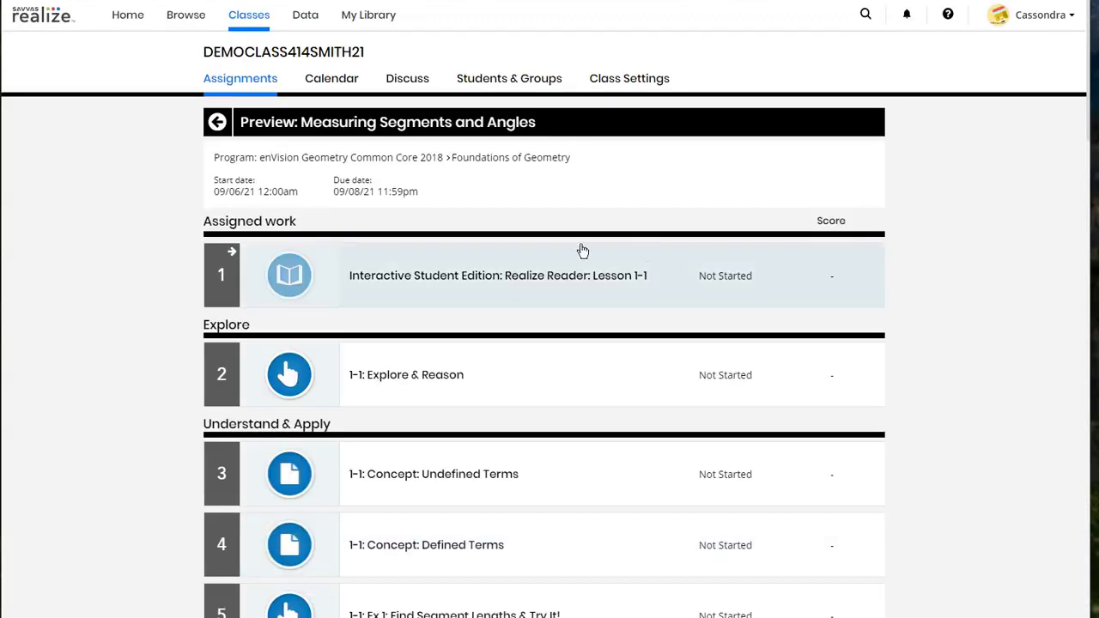
pyautogui.scroll(-8, 516, 403)
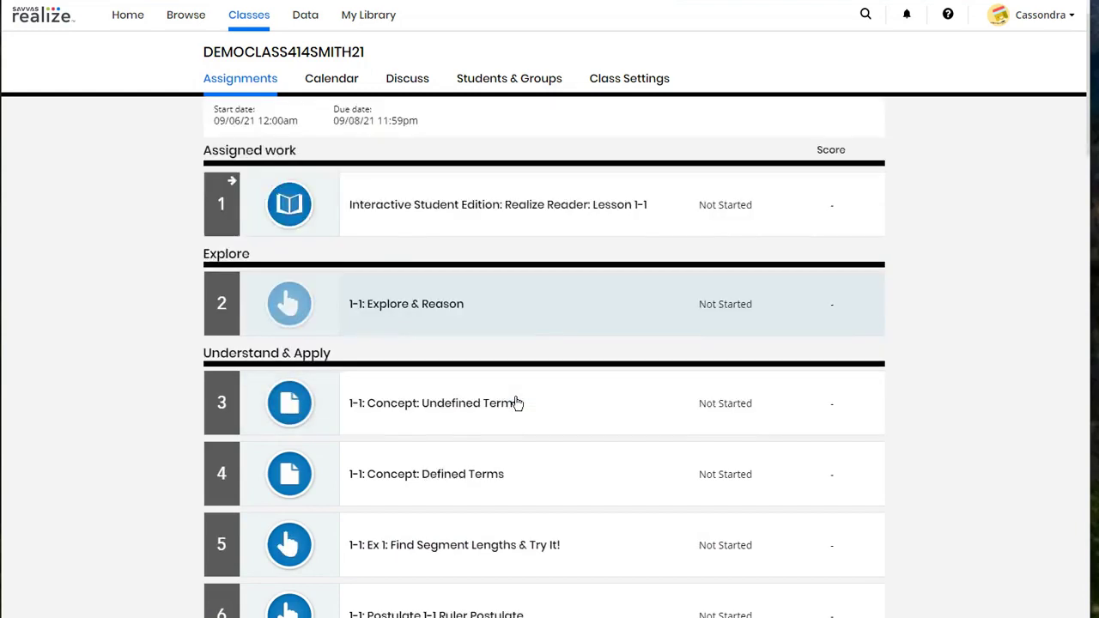
pyautogui.scroll(-12, 516, 402)
pyautogui.scroll(-2, 517, 403)
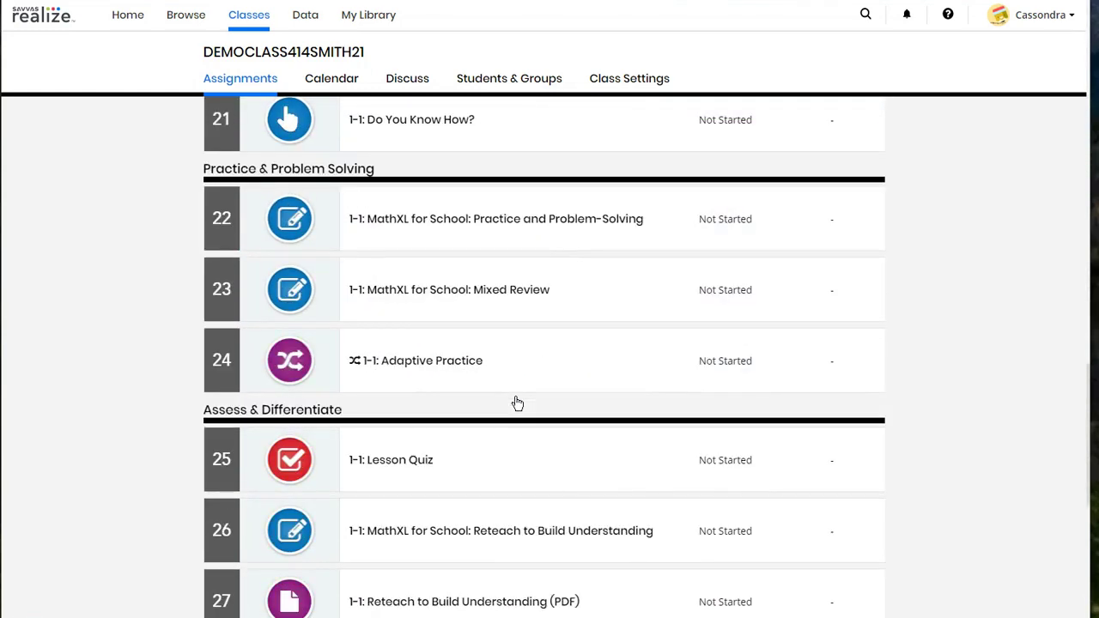
pyautogui.scroll(-2, 517, 404)
pyautogui.scroll(-3, 516, 396)
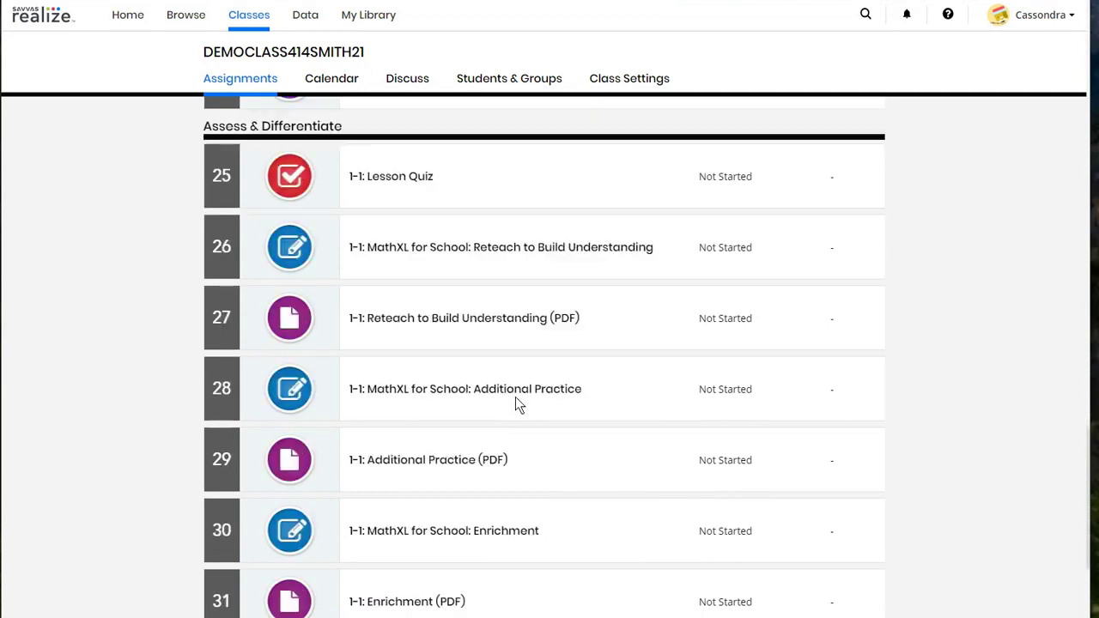
pyautogui.scroll(5, 516, 396)
pyautogui.scroll(20, 516, 402)
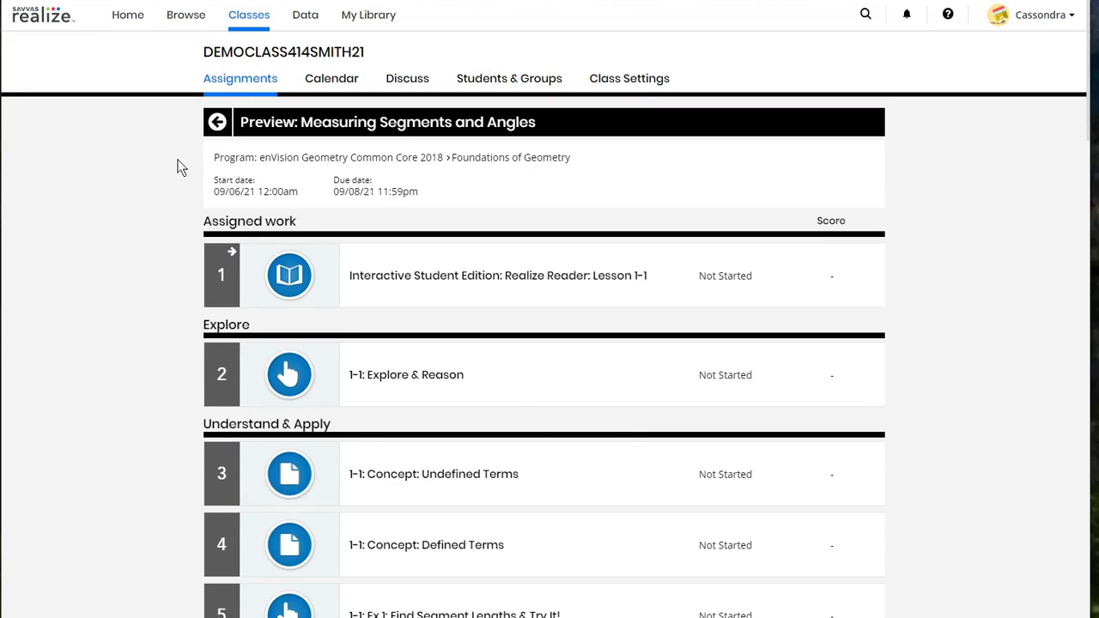
# Return to the Geometry table of contents and open Topic 1 Foundations of Geometry.
pyautogui.click(185, 14)
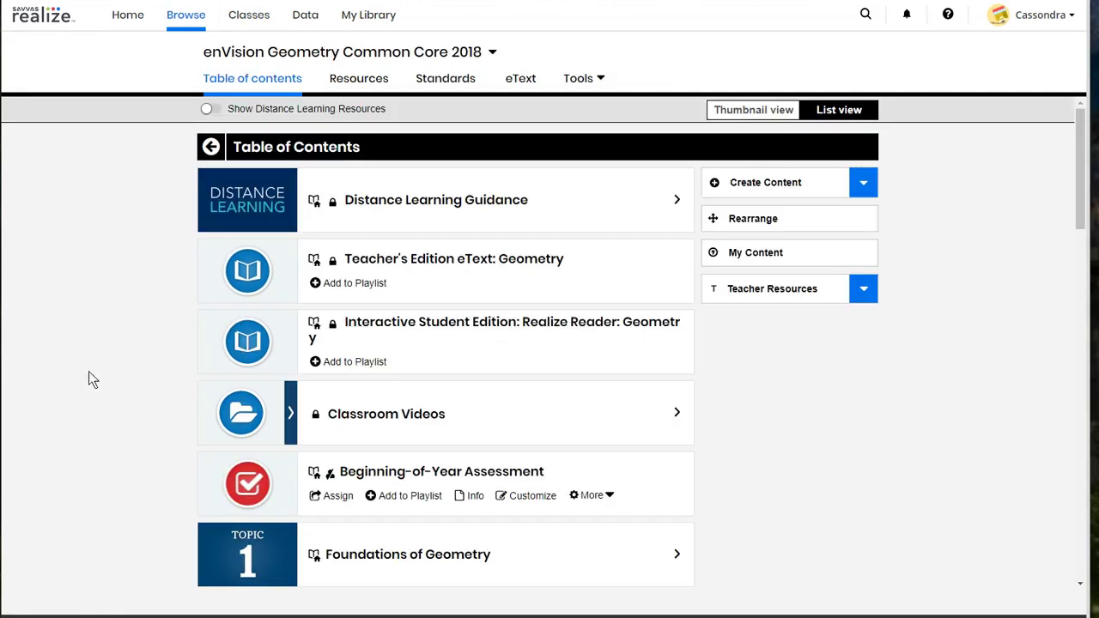
pyautogui.scroll(-5, 159, 371)
pyautogui.scroll(-1, 159, 374)
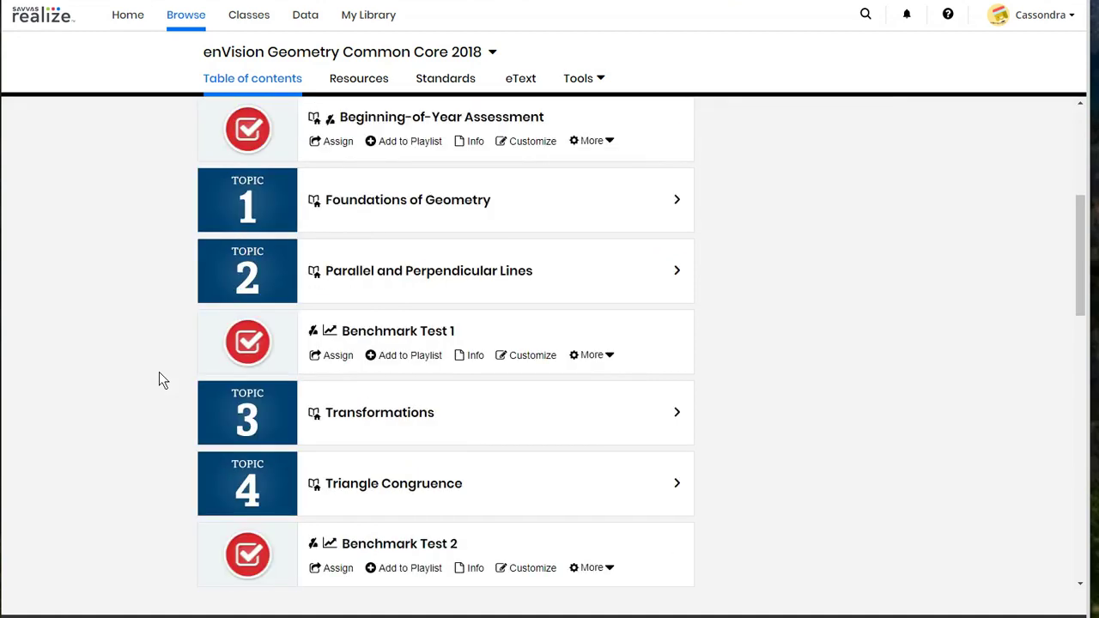
pyautogui.click(265, 210)
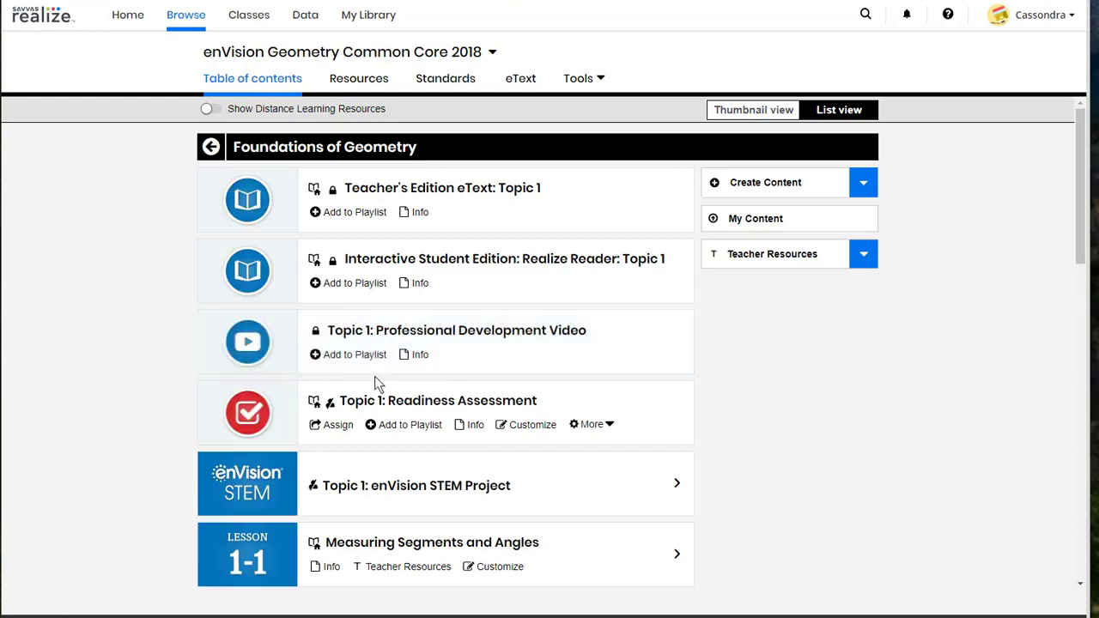
pyautogui.scroll(-3, 618, 358)
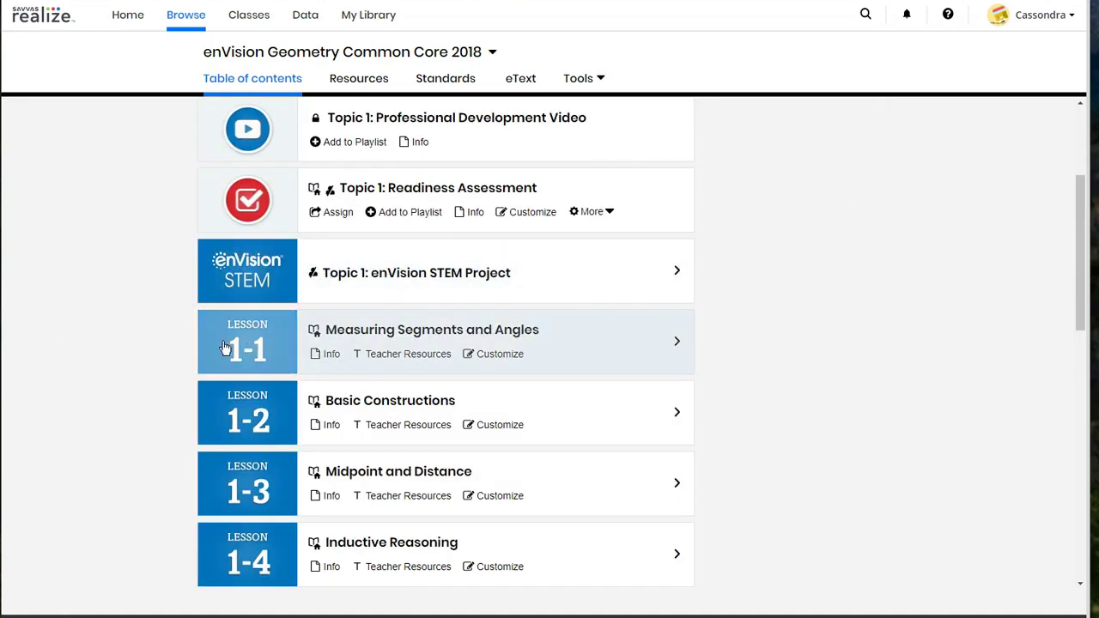
# Open Lesson 1-2 Basic Constructions and browse its item list.
pyautogui.click(251, 418)
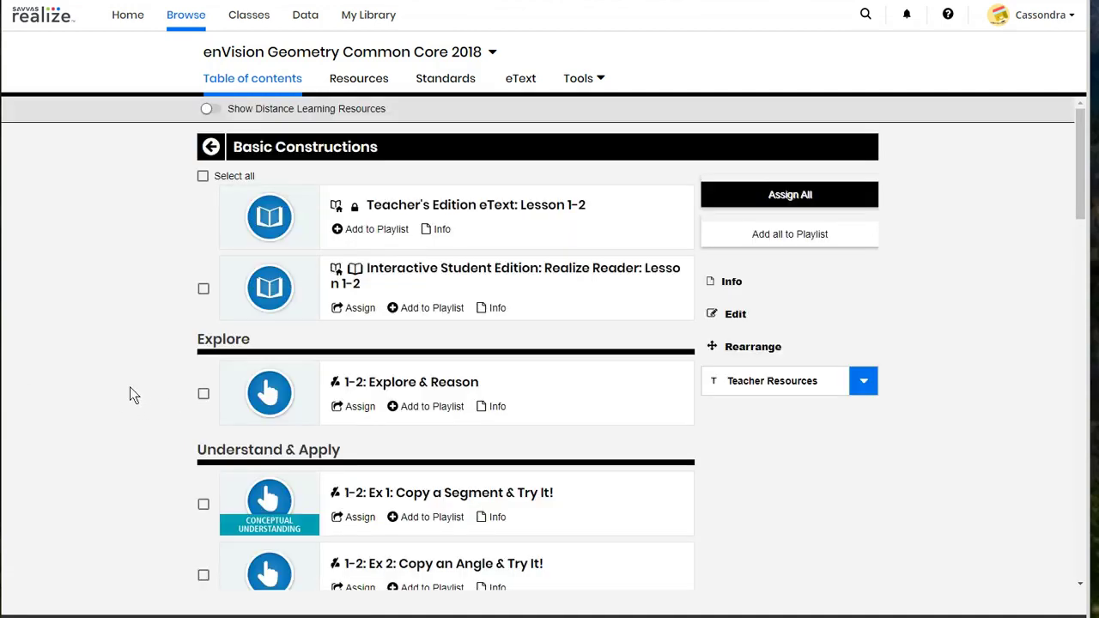
pyautogui.scroll(-4, 123, 399)
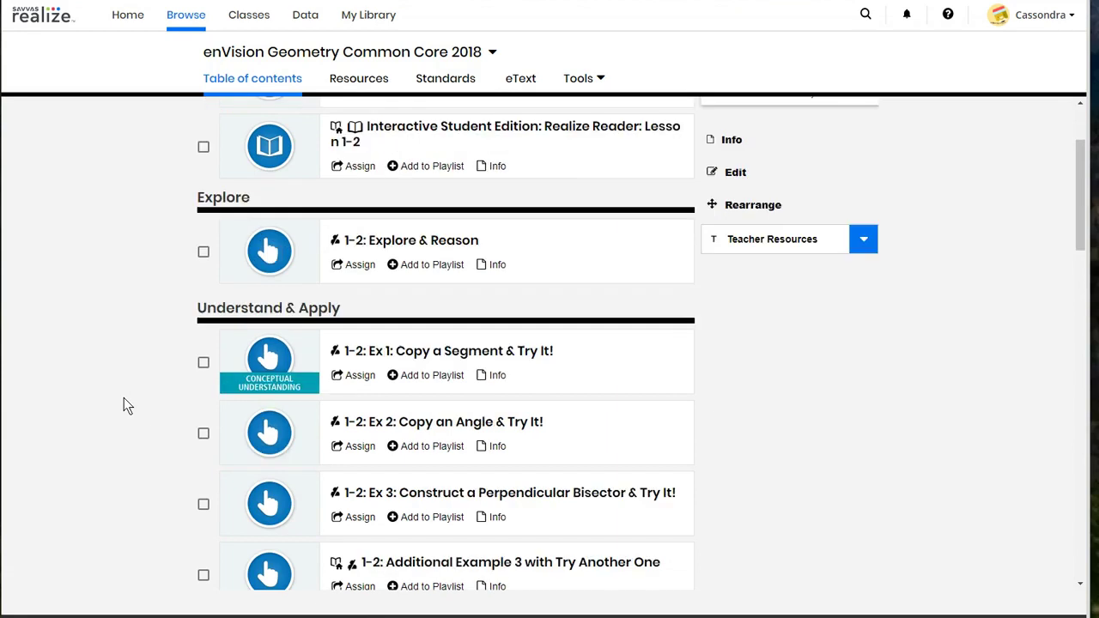
pyautogui.scroll(-1, 124, 406)
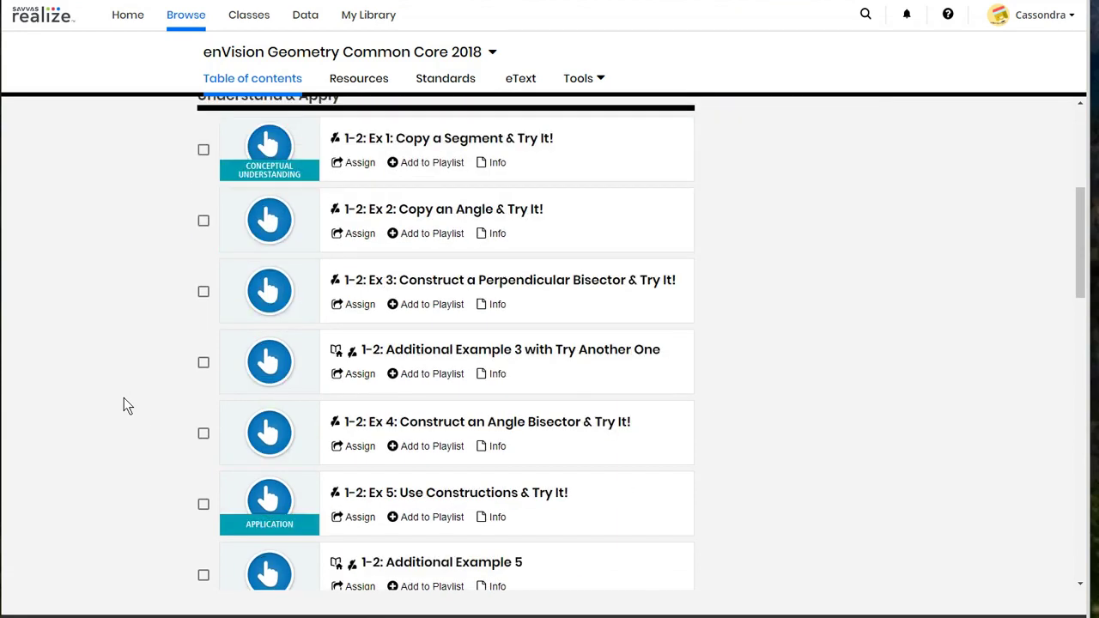
pyautogui.scroll(5, 123, 398)
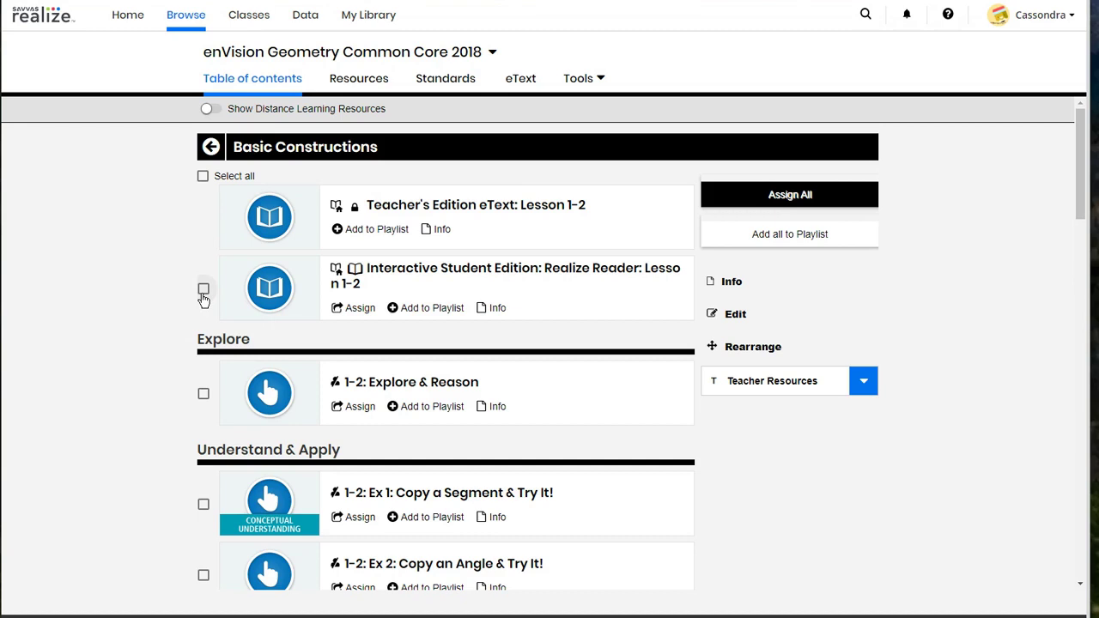
# Select all Lesson 1-2 items, then exclude Additional Examples 3 and 5.
pyautogui.click(203, 176)
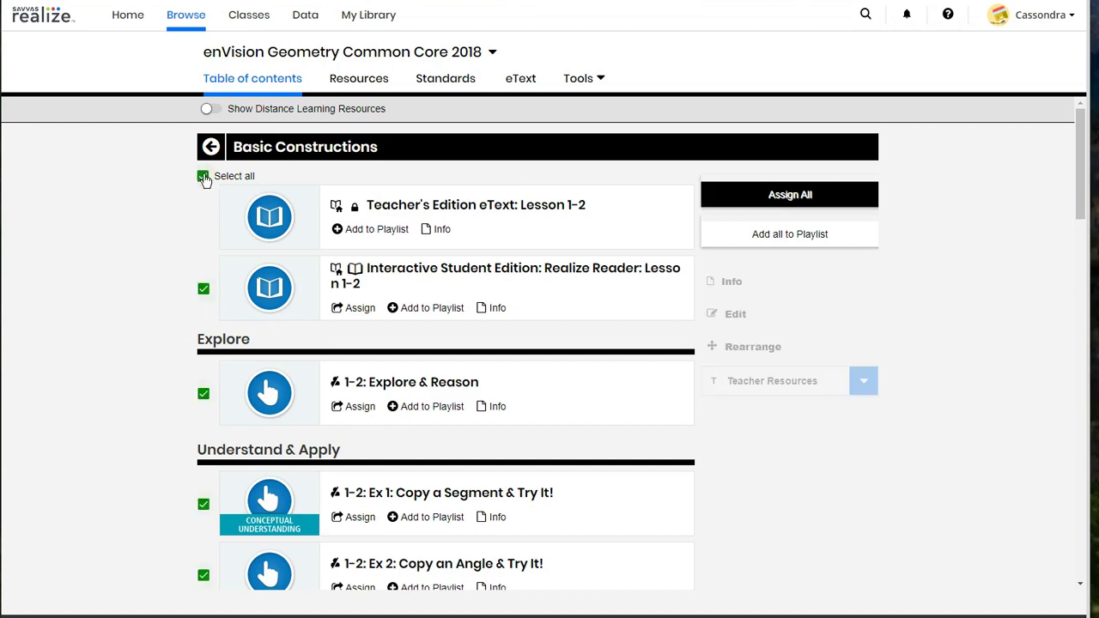
pyautogui.click(203, 290)
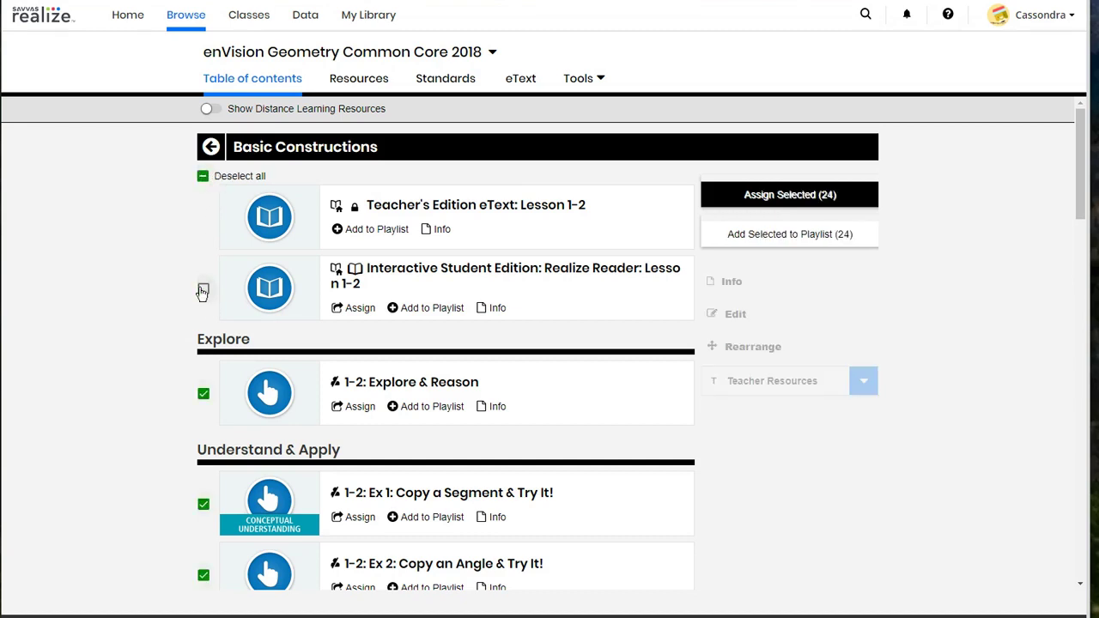
pyautogui.click(202, 291)
pyautogui.scroll(-3, 188, 346)
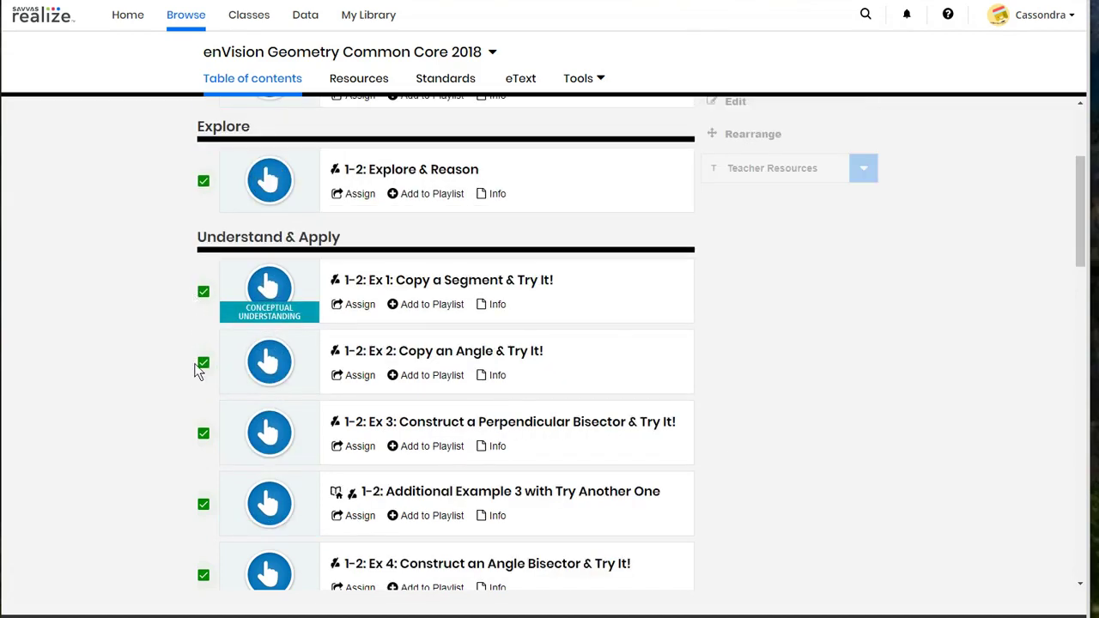
pyautogui.scroll(-2, 159, 411)
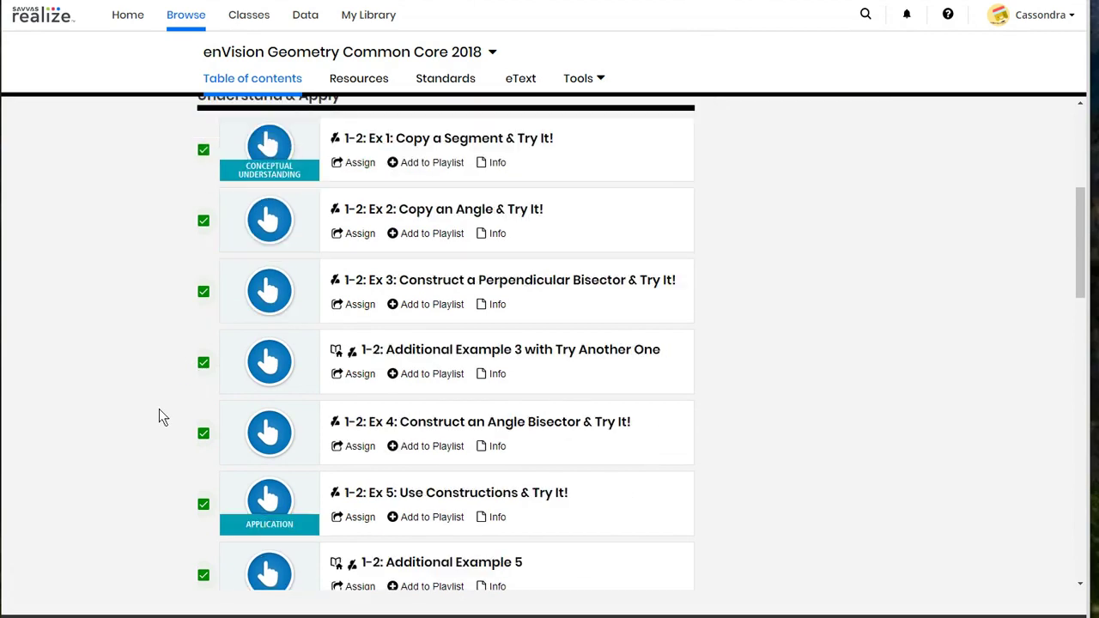
pyautogui.click(205, 362)
pyautogui.scroll(-3, 157, 436)
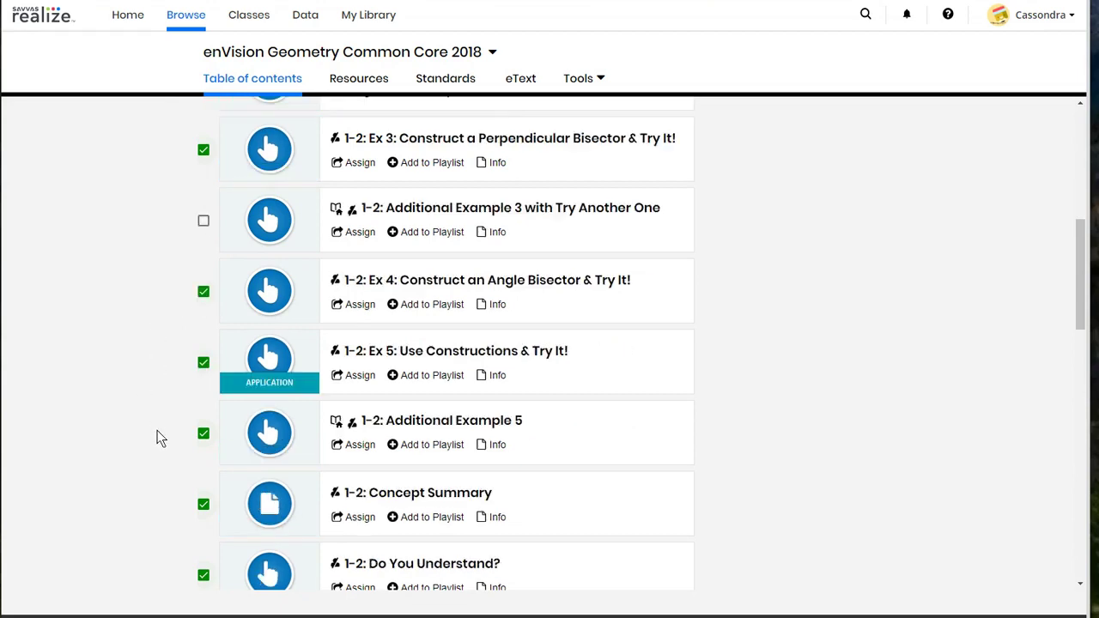
pyautogui.click(203, 364)
# Exclude MathXL Practice and Problem-Solving, Mixed Review, Adaptive Practice and MathXL Additional Practice.
pyautogui.scroll(-2, 142, 412)
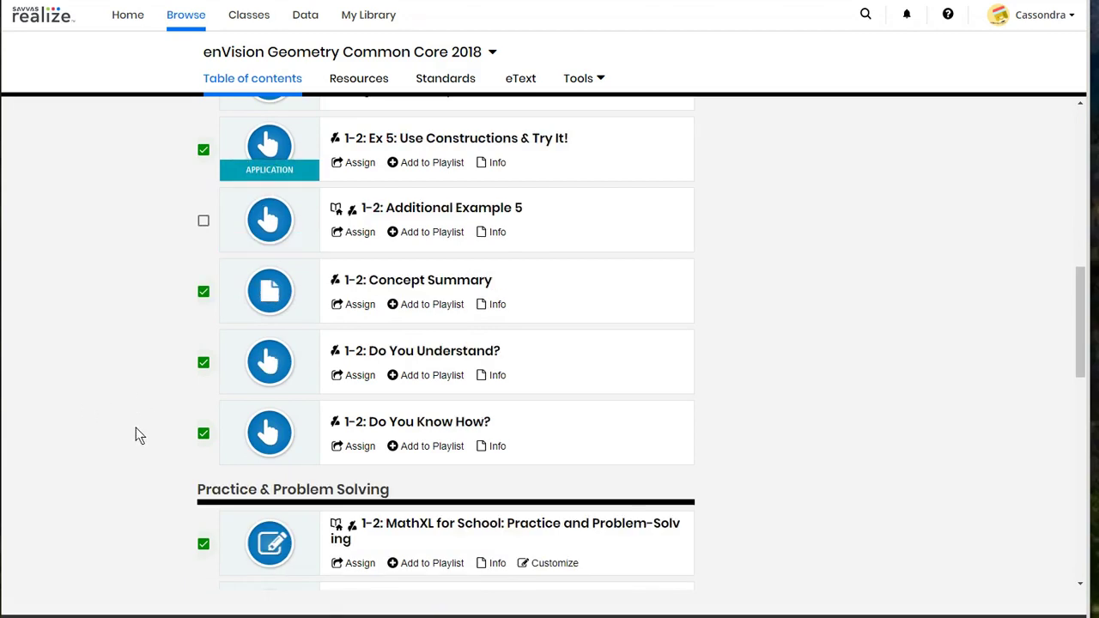
pyautogui.scroll(-3, 135, 429)
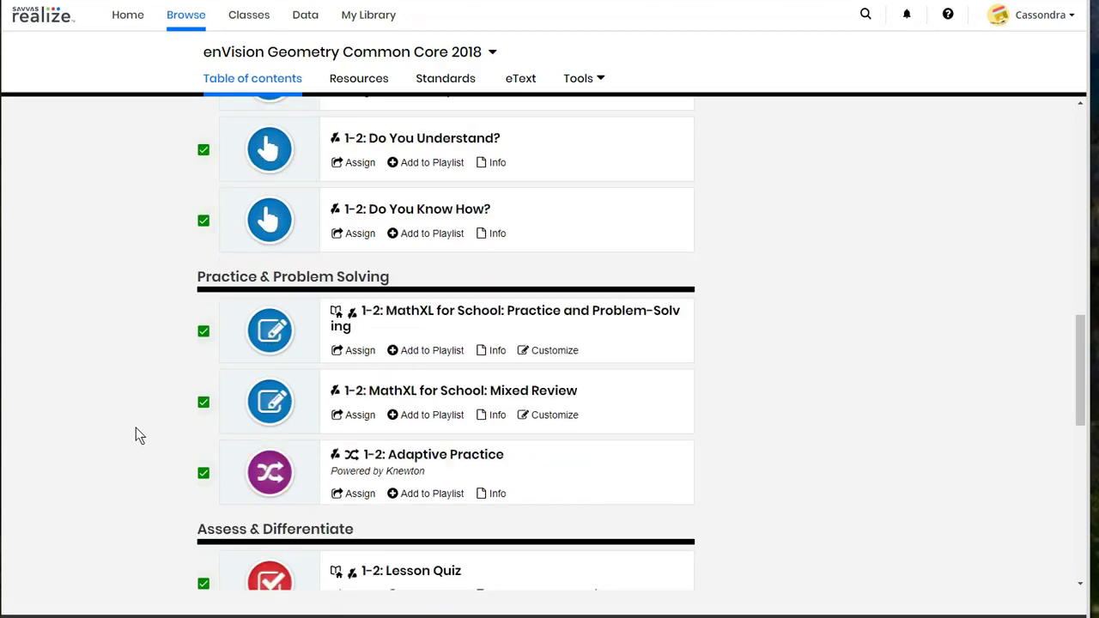
pyautogui.click(203, 331)
pyautogui.click(203, 402)
pyautogui.click(203, 474)
pyautogui.scroll(-4, 140, 459)
pyautogui.scroll(-1, 139, 459)
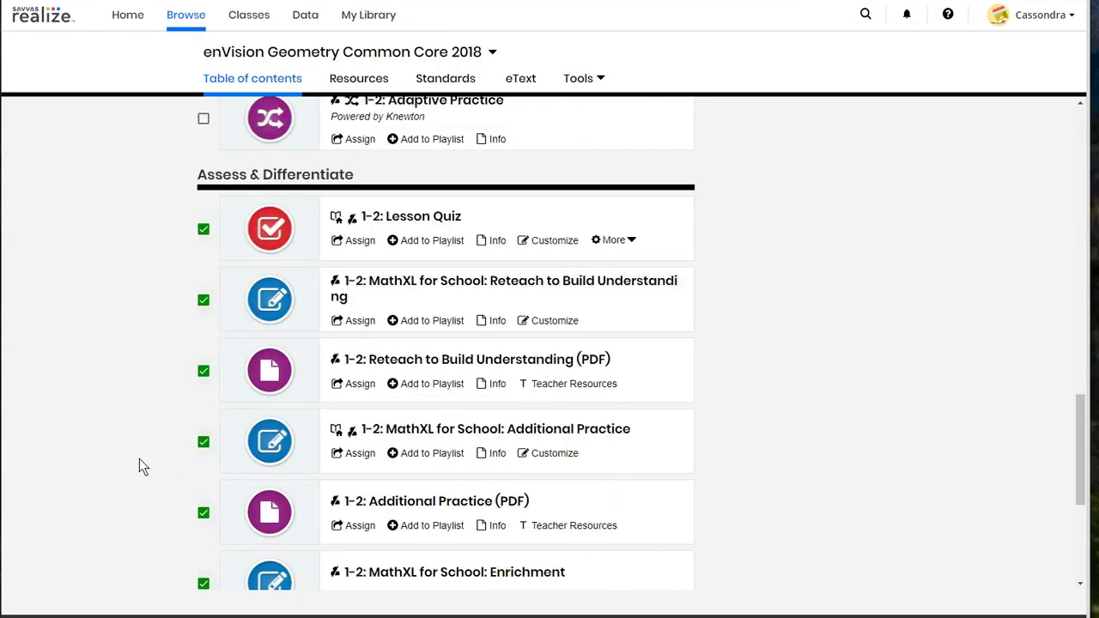
pyautogui.scroll(-1, 139, 464)
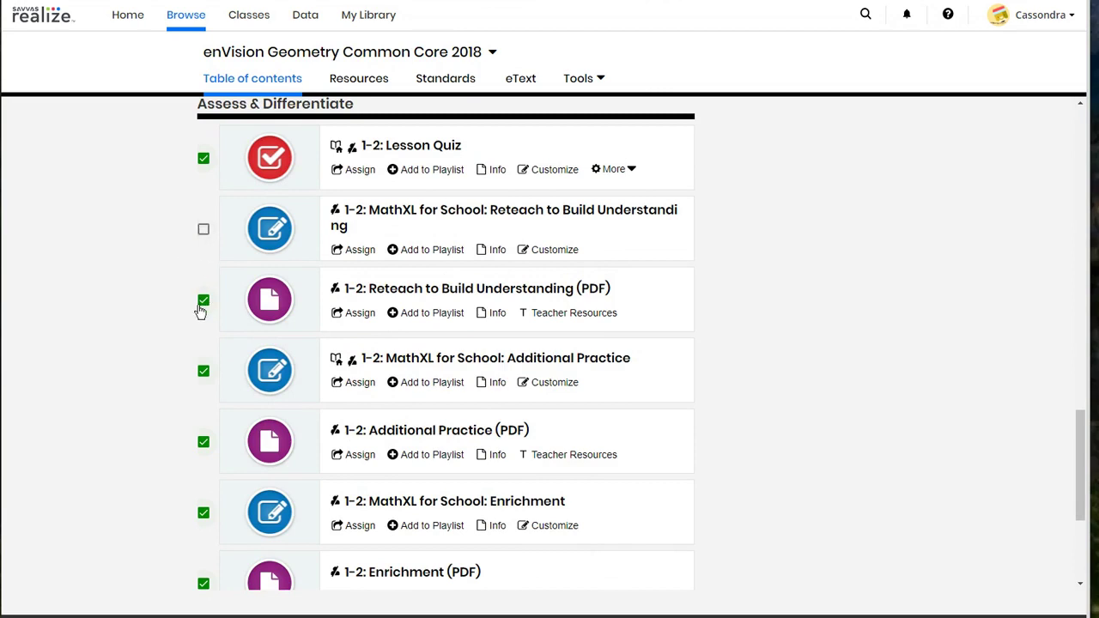
pyautogui.click(204, 374)
# Exclude MathXL Enrichment, Enrichment (PDF) and Mathematical Literacy and Vocabulary (PDF), leaving 13 checked.
pyautogui.scroll(-3, 128, 446)
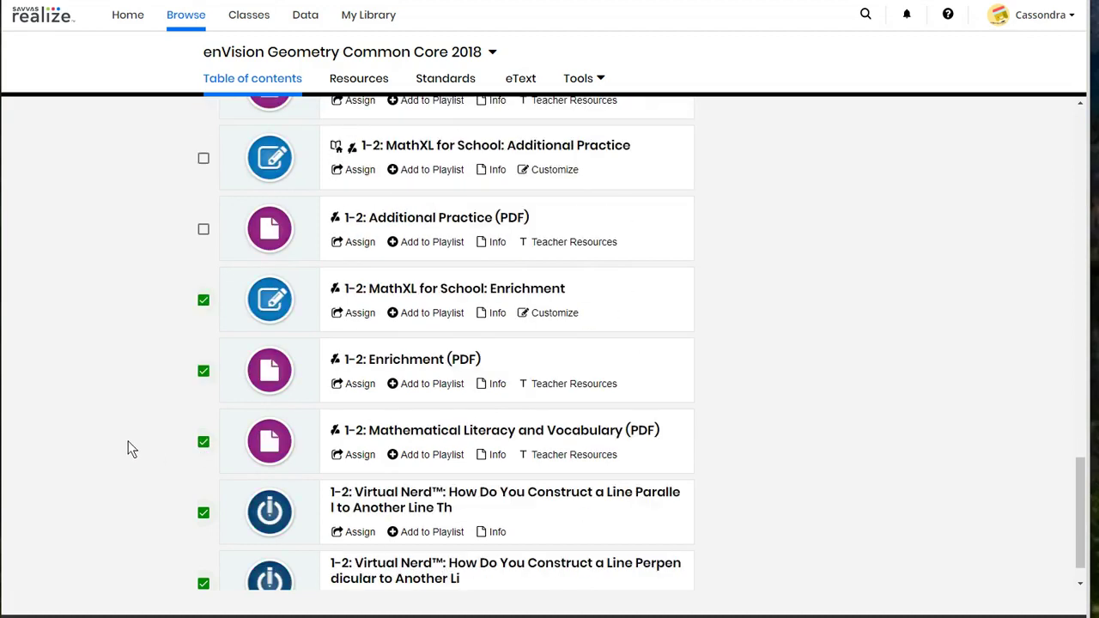
pyautogui.click(203, 302)
pyautogui.click(204, 372)
pyautogui.click(203, 443)
pyautogui.scroll(-1, 106, 437)
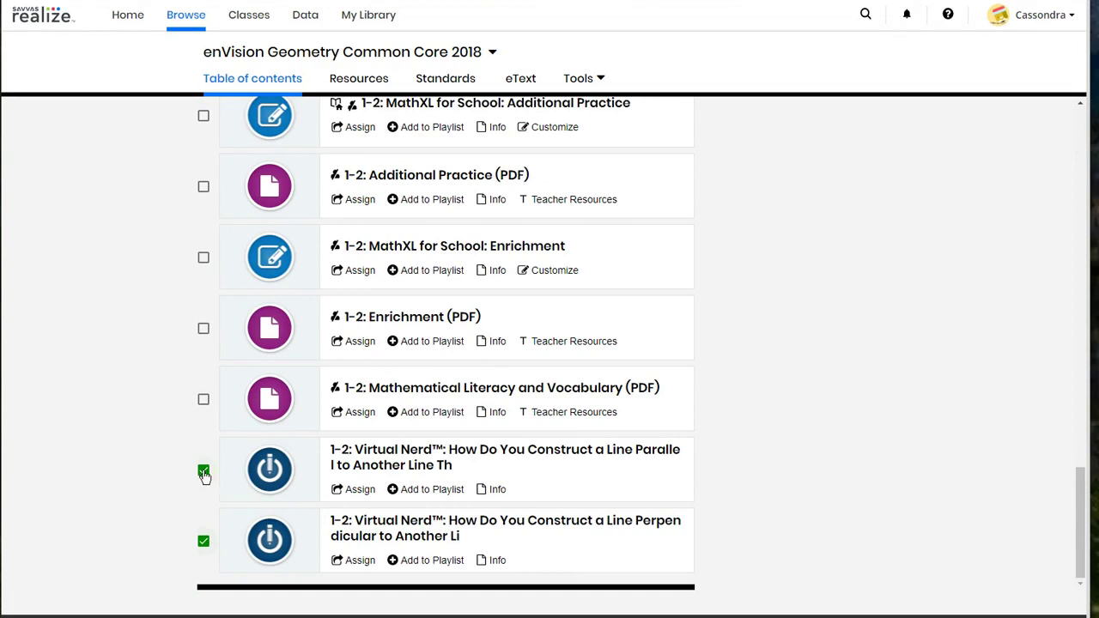
pyautogui.scroll(10, 573, 471)
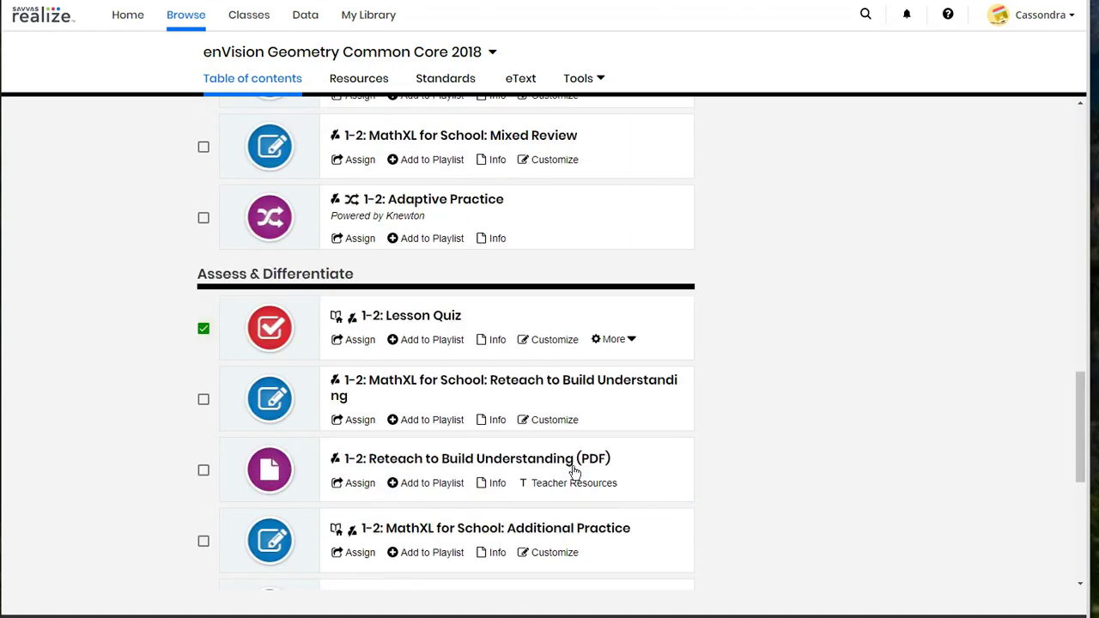
pyautogui.scroll(8, 575, 473)
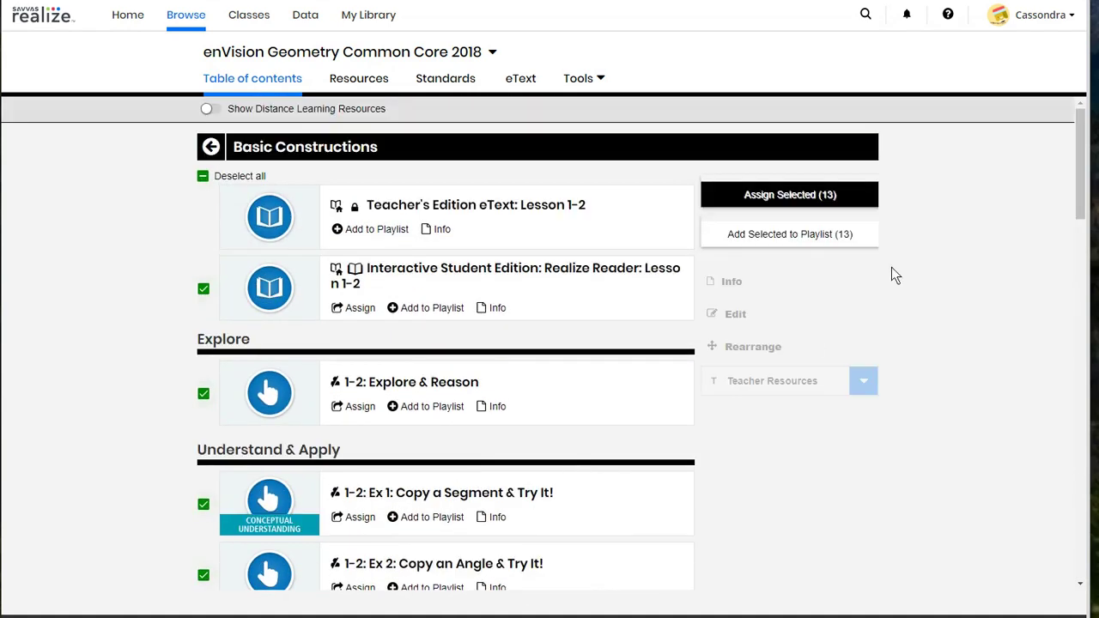
# Assign the 13 selected items to the demo class, starting September 13 and due September 17.
pyautogui.click(783, 204)
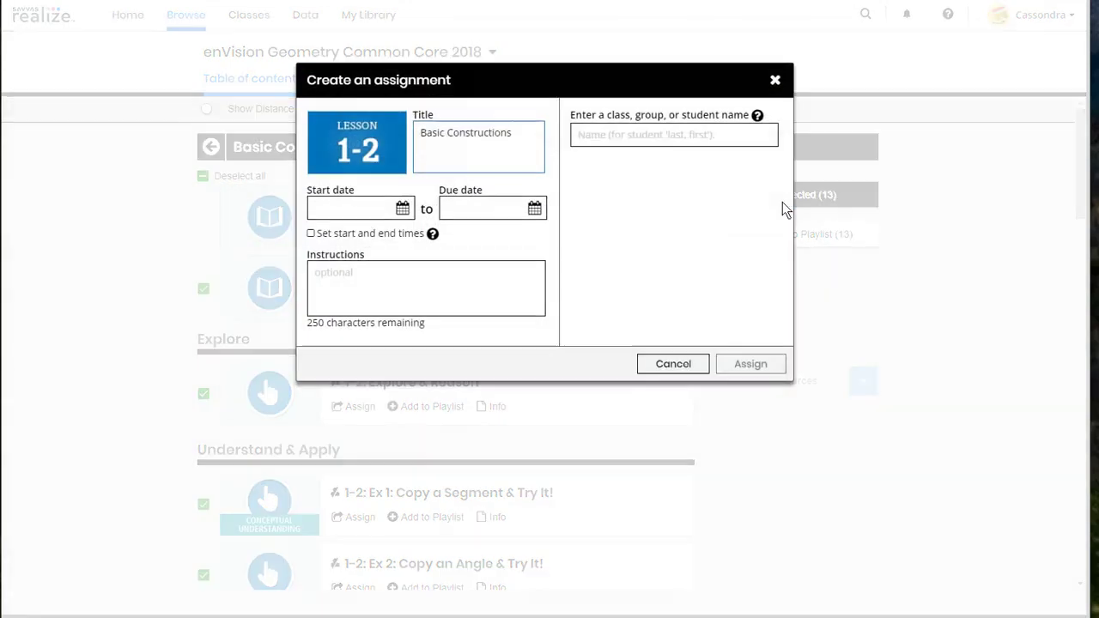
pyautogui.click(403, 209)
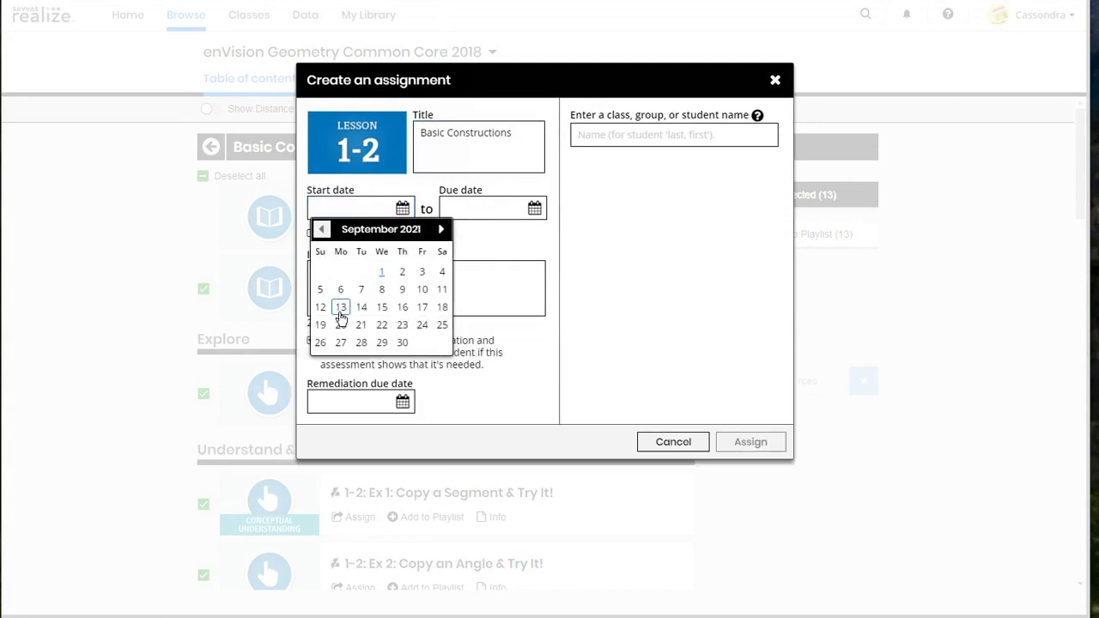
pyautogui.click(341, 314)
pyautogui.click(534, 209)
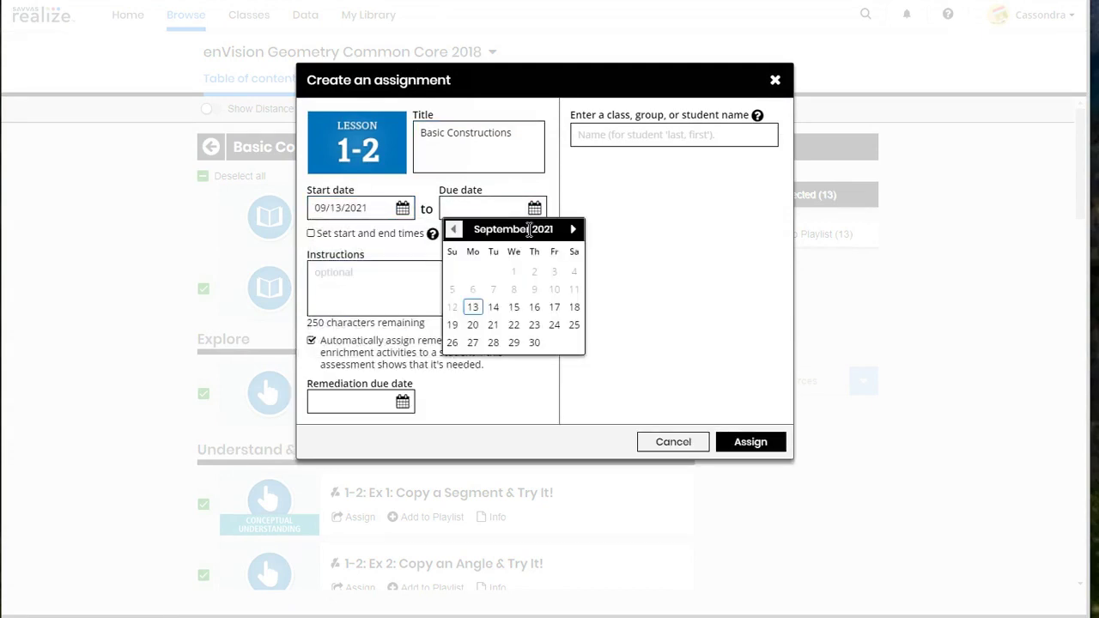
pyautogui.click(554, 308)
pyautogui.click(644, 138)
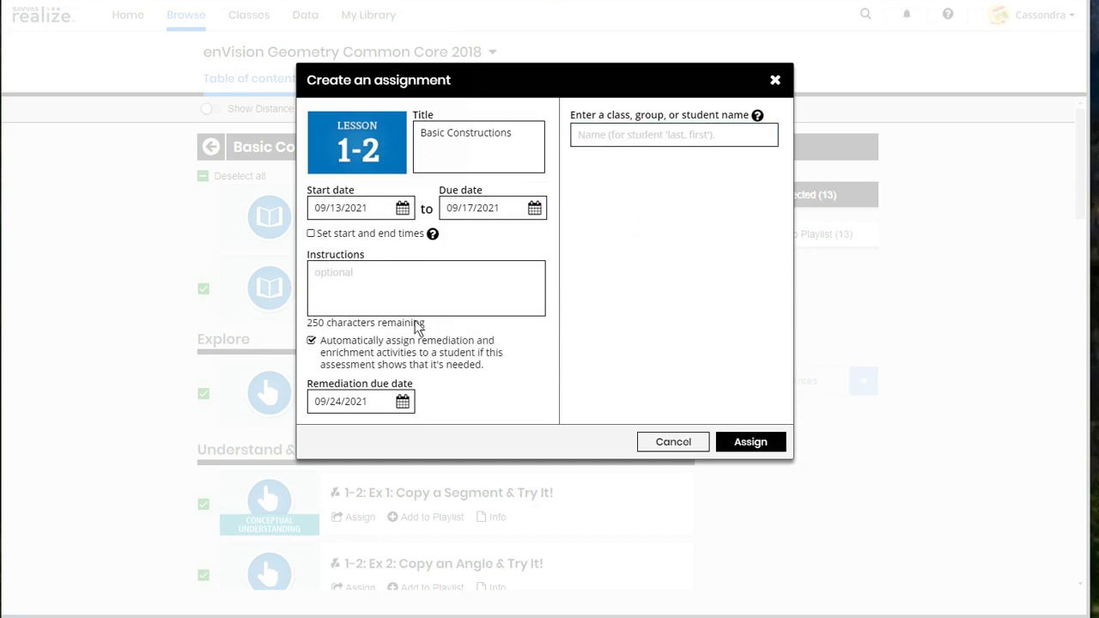
pyautogui.write('d')
pyautogui.click(640, 165)
pyautogui.click(741, 442)
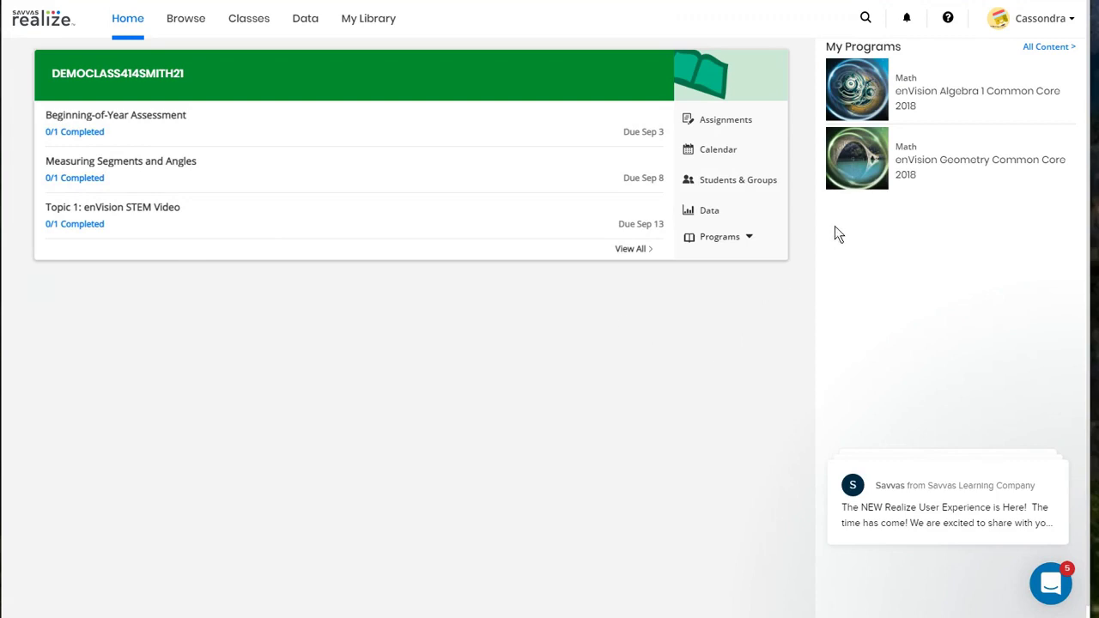
# Check the programs linked to the demo class in its card's Programs dropdown, then close it.
pyautogui.click(747, 247)
pyautogui.click(747, 246)
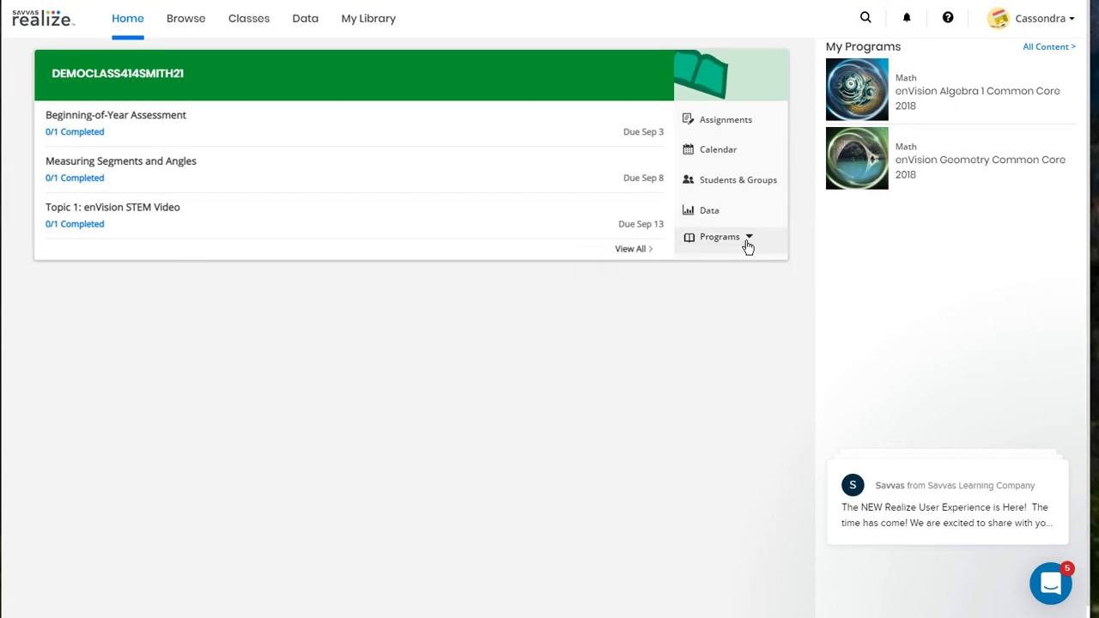